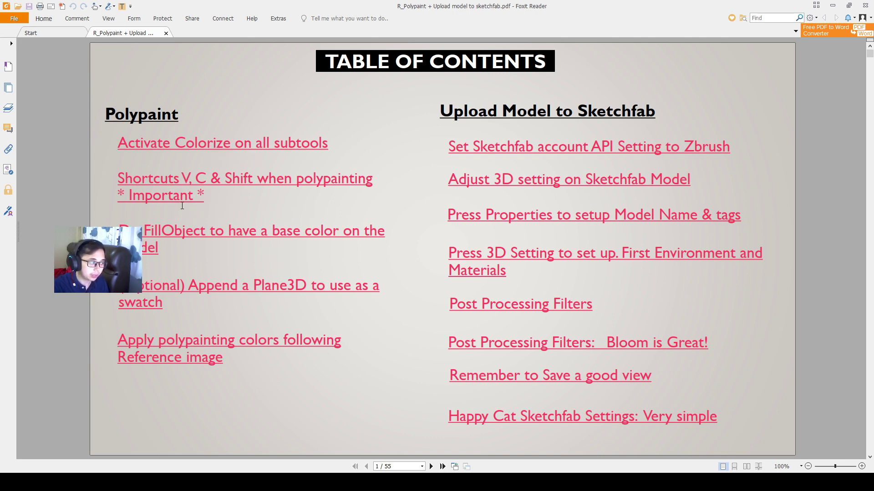
Step: Read the PDF guide's pages on activating Colorize and the V, C and Shift polypainting shortcuts
click(242, 143)
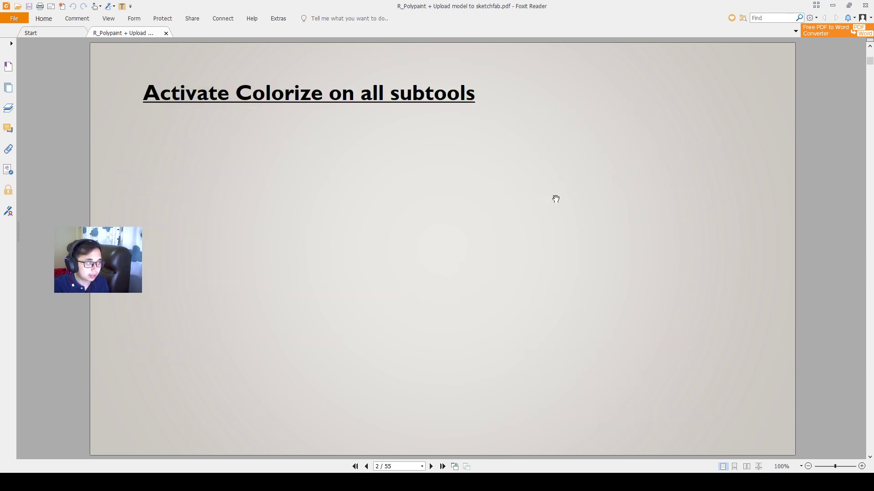
scroll(596, 202, down, 3)
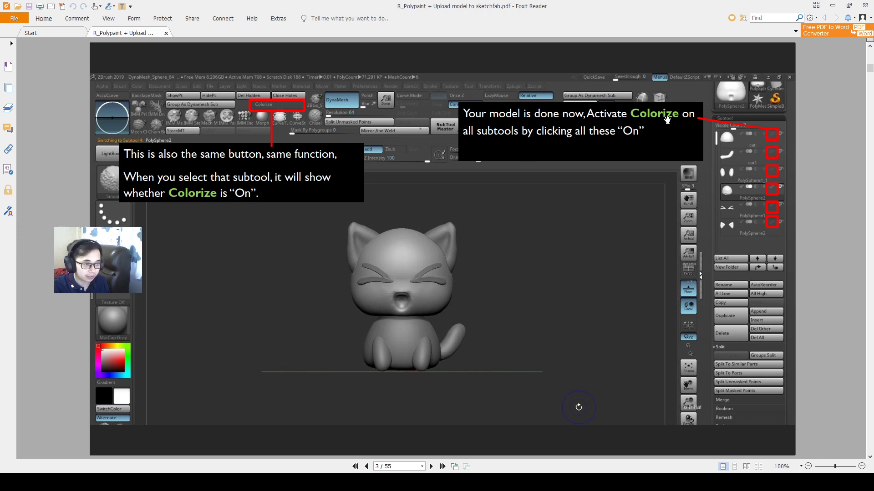
scroll(692, 136, down, 1)
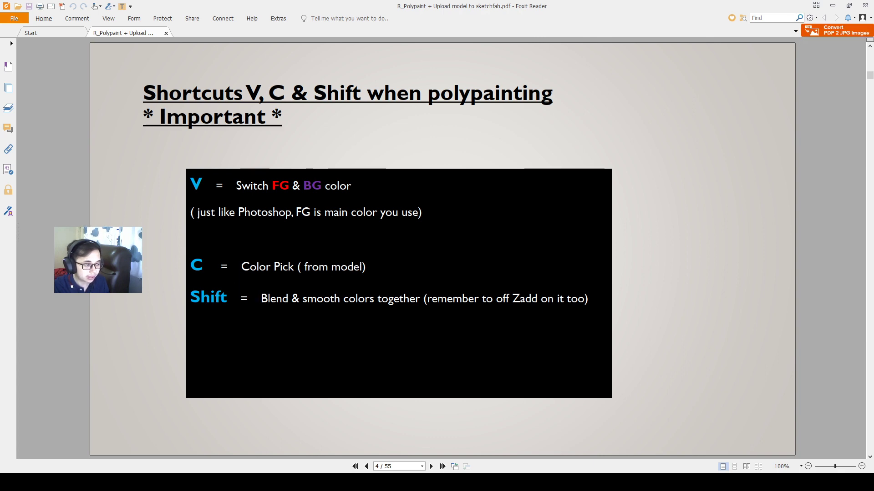
scroll(439, 299, down, 1)
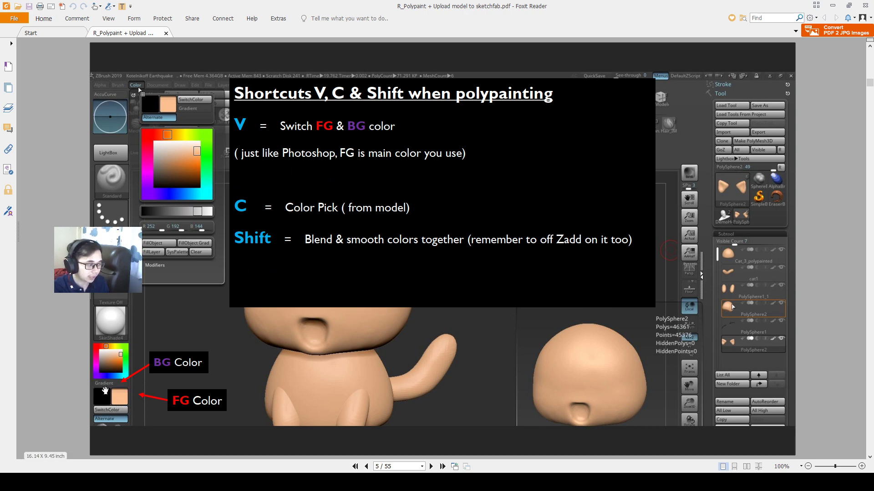
scroll(106, 390, down, 1)
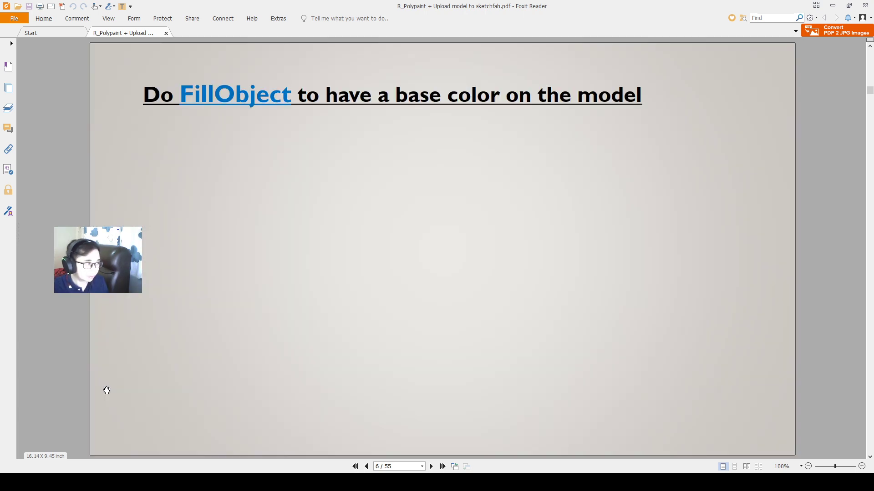
scroll(106, 391, up, 1)
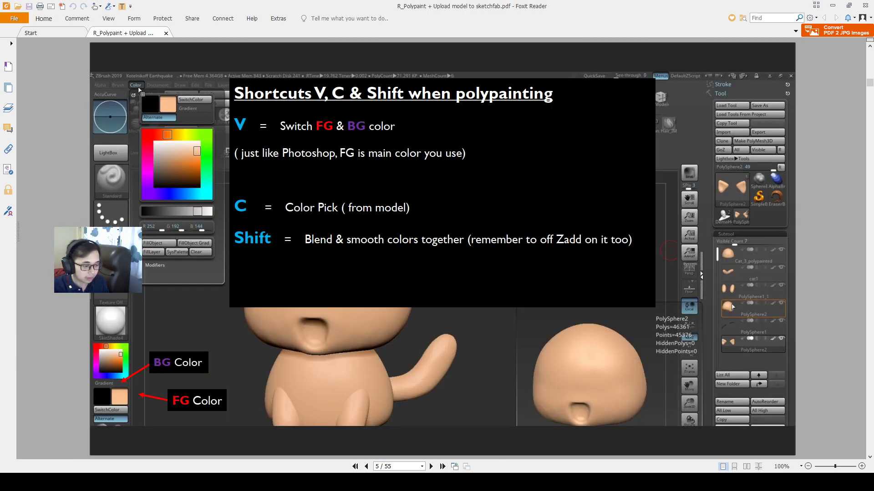
Step: Switch to ZBrush and activate Colorize on all subtools of the cat model
key(alt+Tab)
alt+right_drag(517, 271, 532, 295)
alt+drag(512, 270, 575, 273)
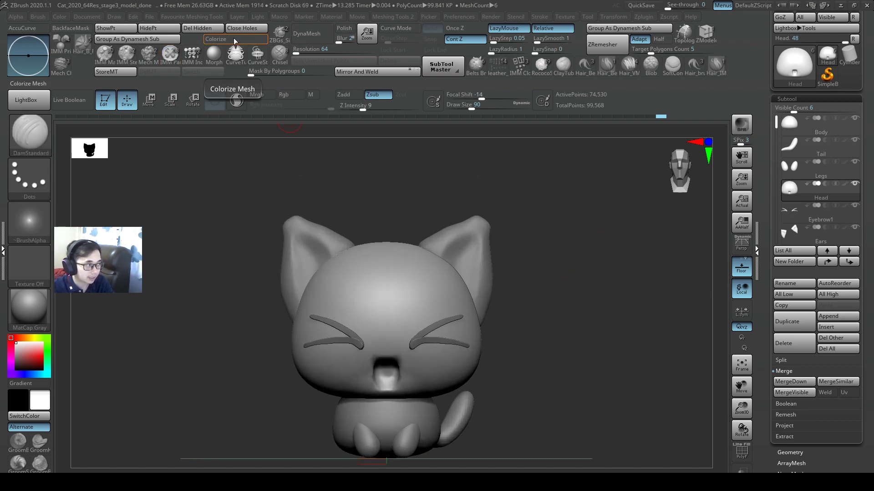
mouse_move(829, 129)
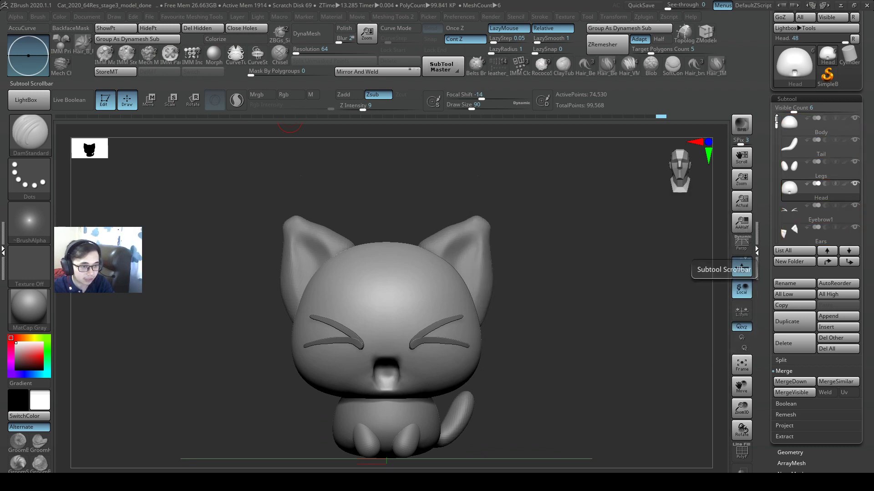
mouse_move(776, 122)
mouse_down()
mouse_move(773, 193)
mouse_move(768, 94)
mouse_move(773, 128)
mouse_move(772, 100)
mouse_move(775, 114)
mouse_up()
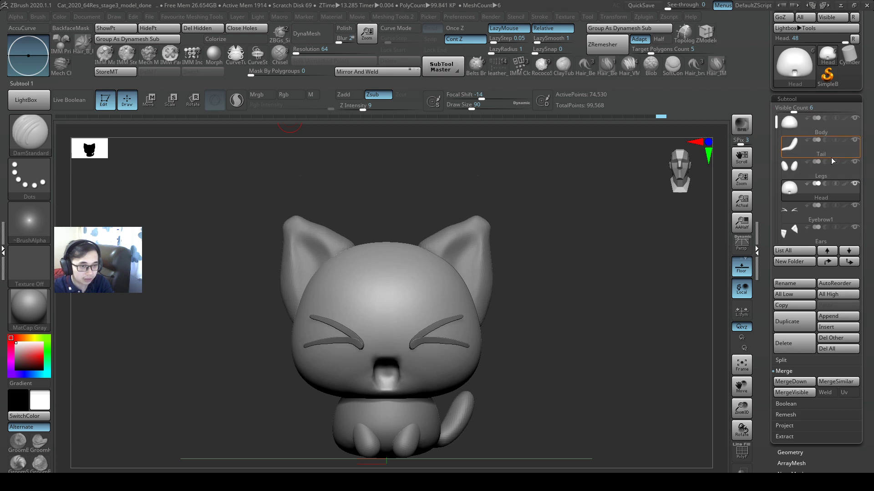
mouse_move(846, 162)
key(shift)
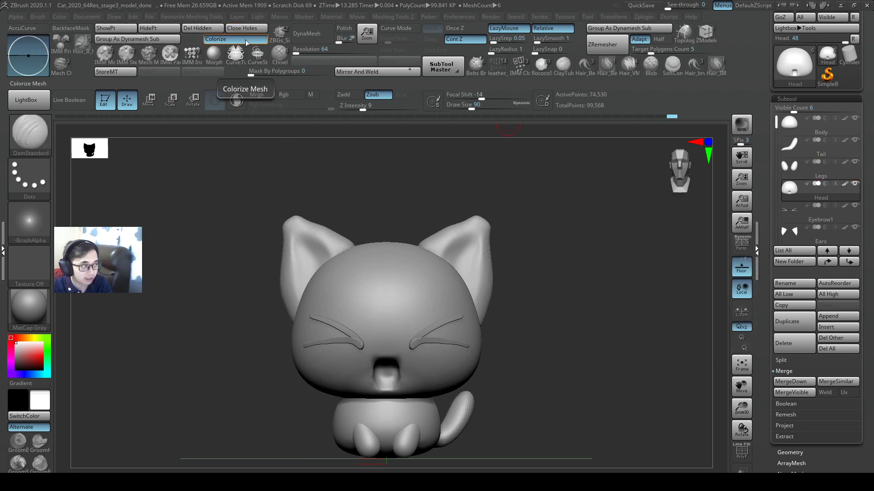
Step: Check through the subtool list from Body to Ears that Colorize is active on every part of the cat
click(834, 151)
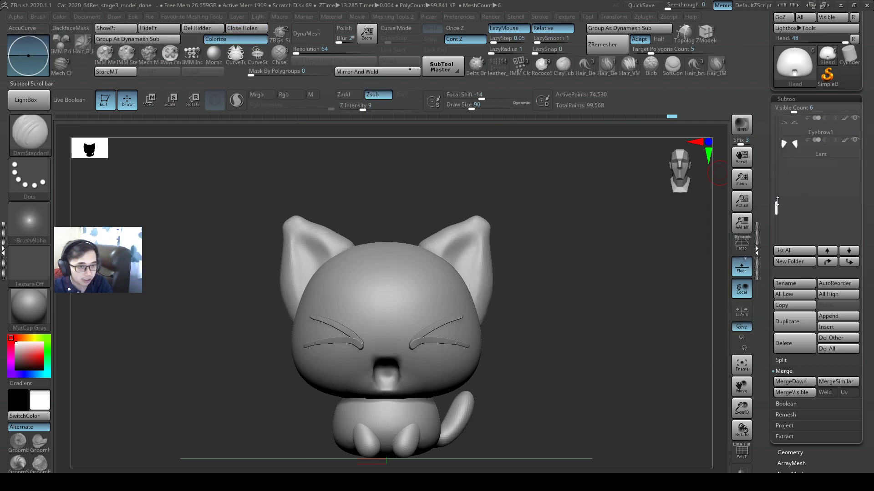
click(840, 175)
key(shift)
click(843, 184)
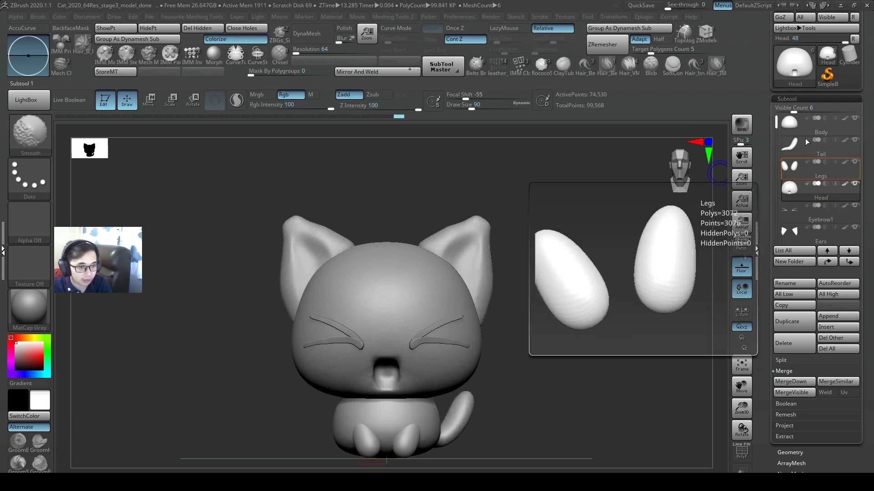
mouse_move(775, 124)
mouse_down()
mouse_move(773, 147)
mouse_move(775, 122)
mouse_up()
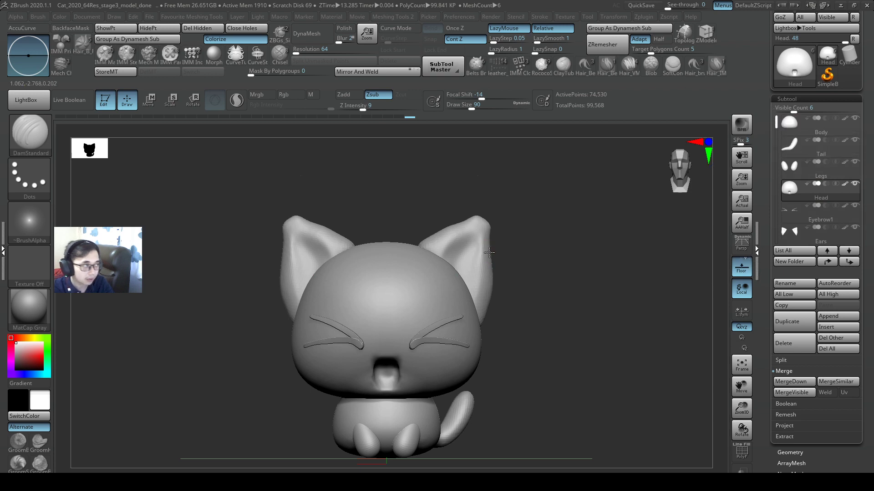
drag(489, 253, 557, 216)
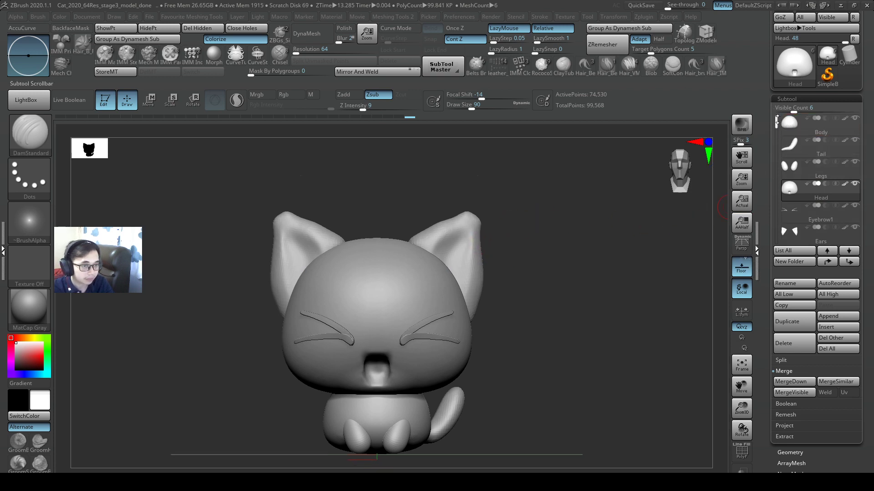
drag(776, 123, 775, 136)
Step: Switch to the PDF guide and read its pages on the FillObject base color and the polypaint brushes
key(alt+Tab)
scroll(672, 199, down, 1)
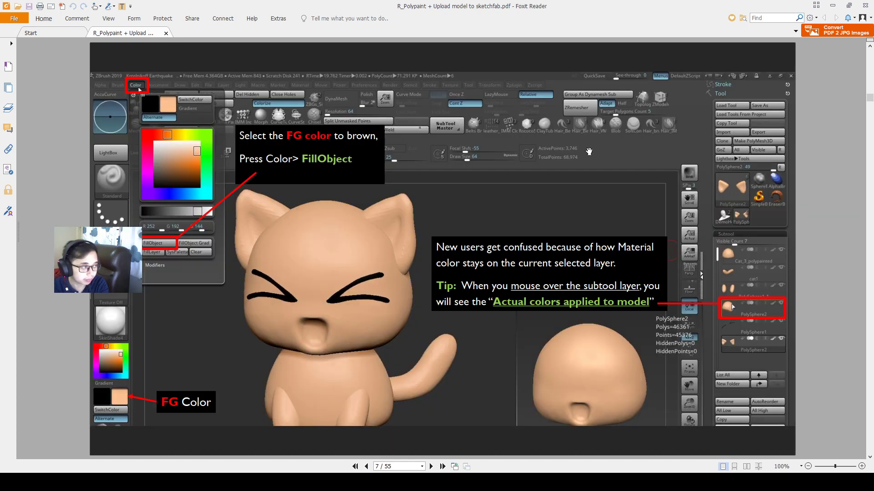
key(Right)
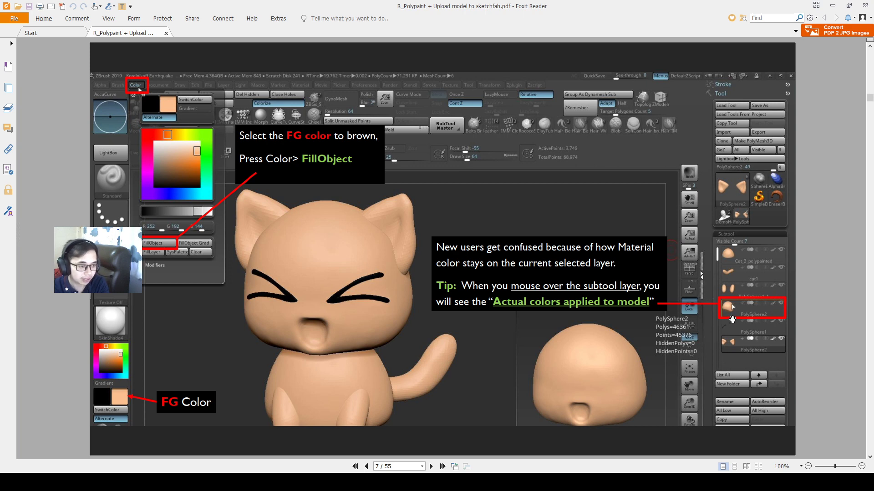
drag(713, 333, 651, 363)
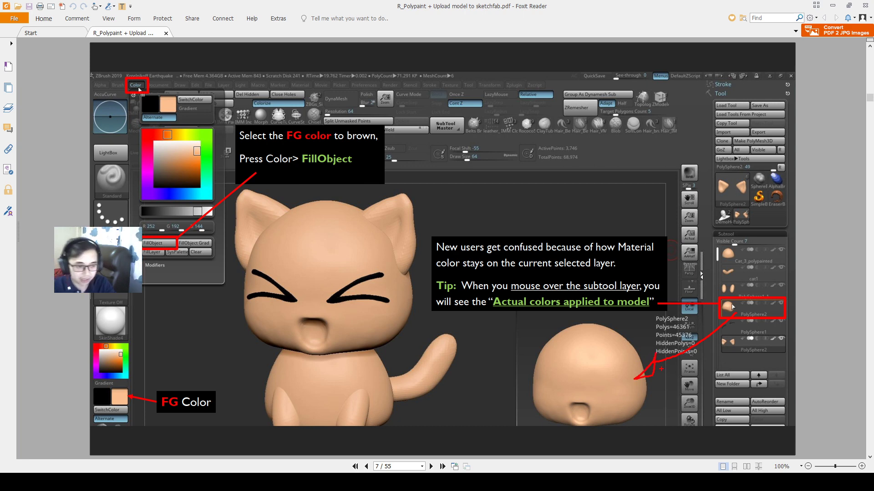
key(Escape)
scroll(768, 317, down, 1)
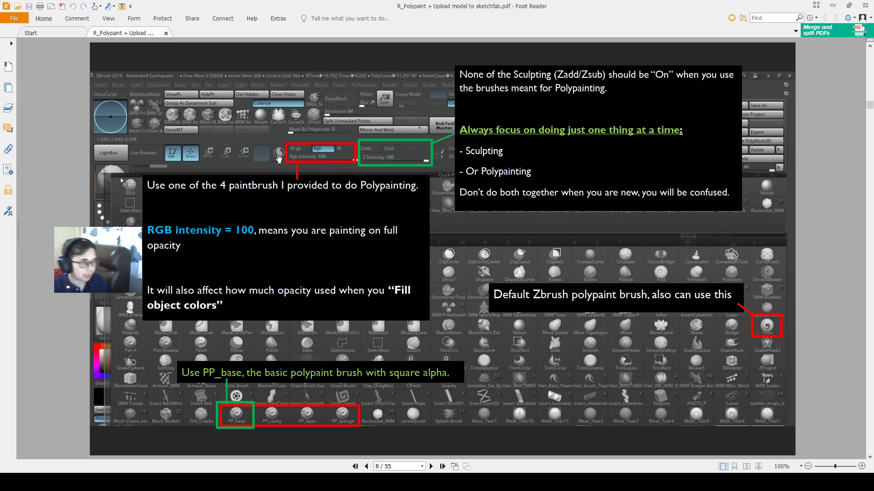
scroll(279, 160, down, 1)
scroll(279, 160, up, 1)
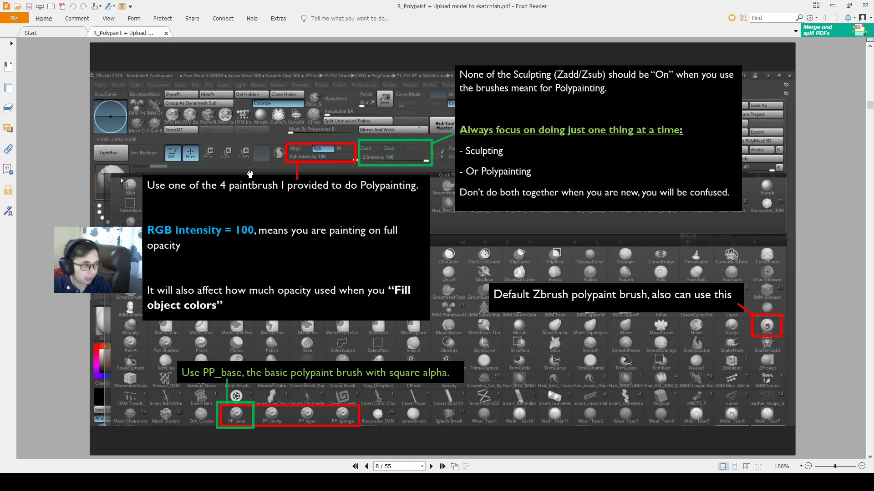
Step: Switch back to ZBrush and open the foreground color and FillObject settings
key(alt+Tab)
alt+drag(430, 197, 431, 185)
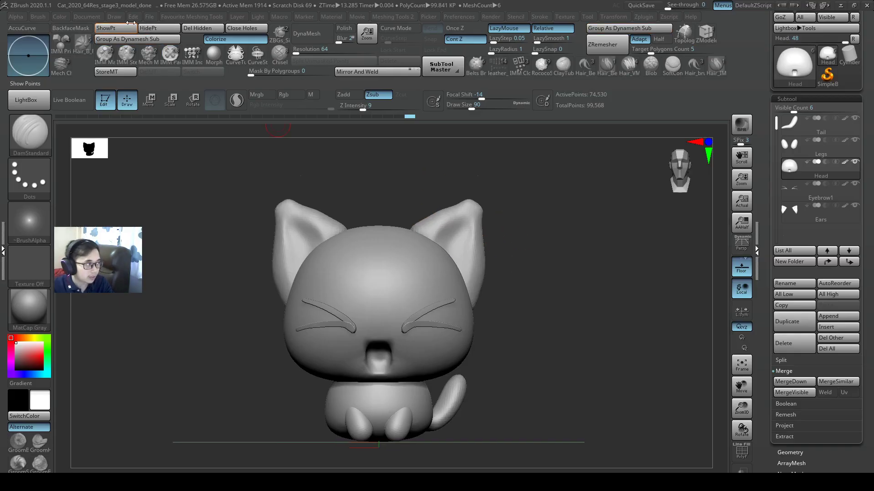
click(151, 18)
click(132, 17)
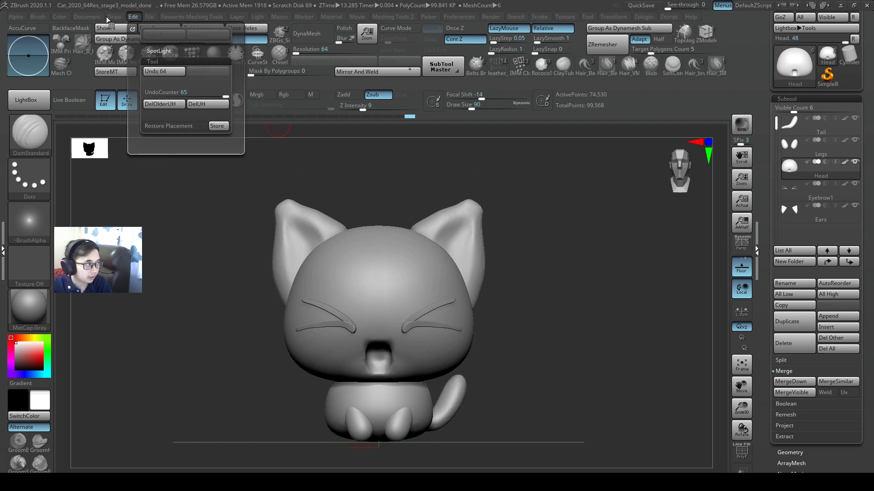
click(59, 17)
click(60, 17)
click(59, 16)
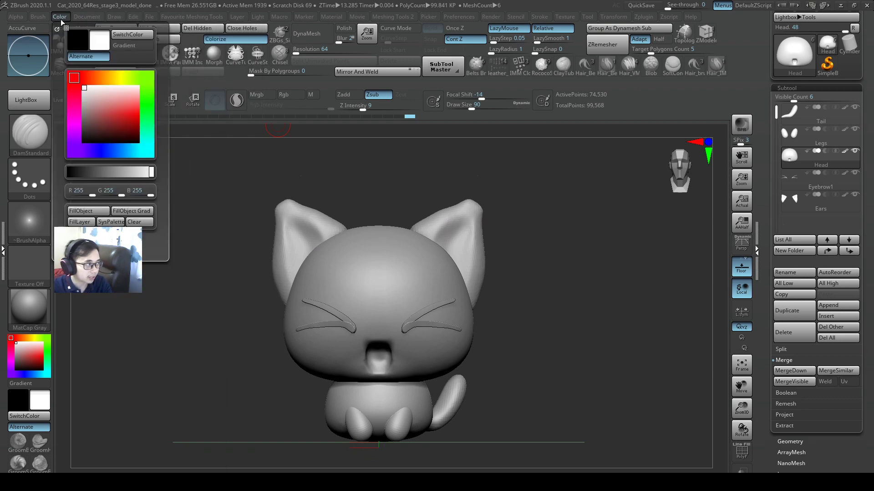
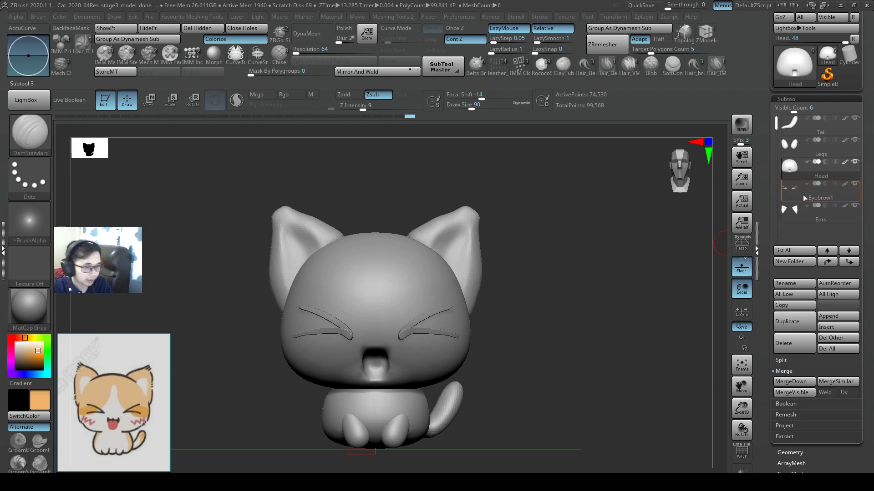
Step: Preview the Head subtool's actual color and activate DynaMesh on it at resolution 64
mouse_move(796, 174)
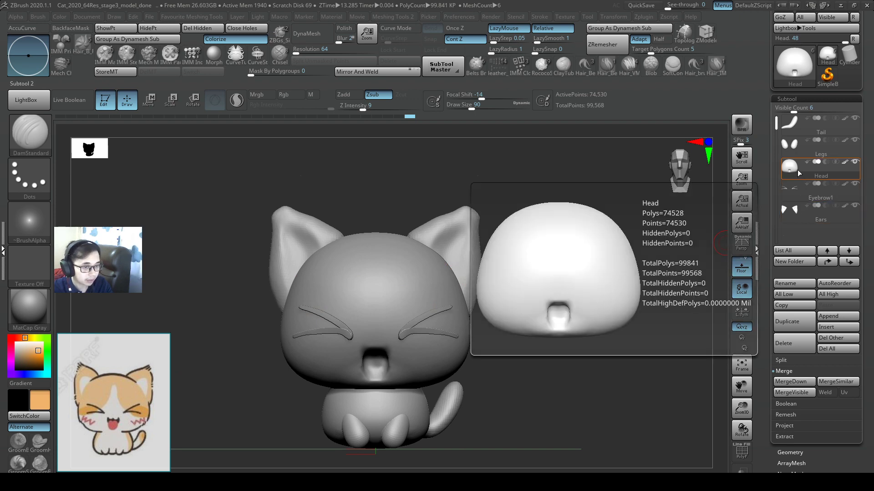
alt+drag(611, 207, 619, 233)
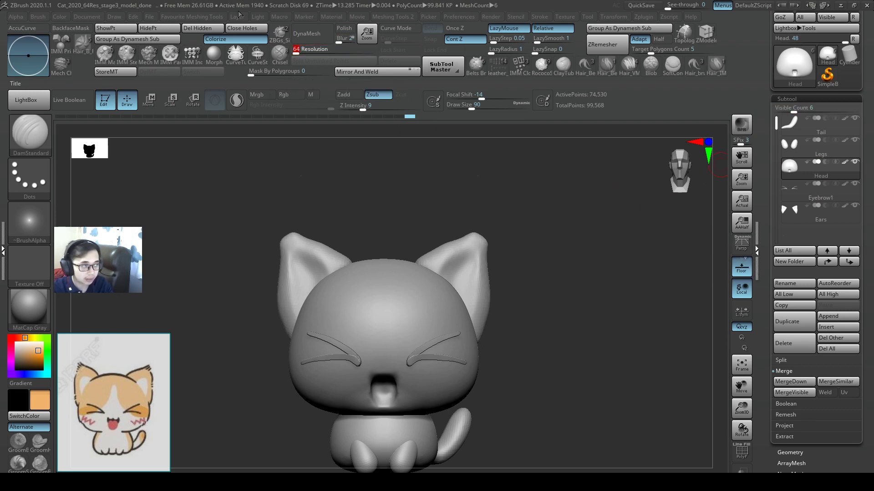
click(813, 101)
click(791, 109)
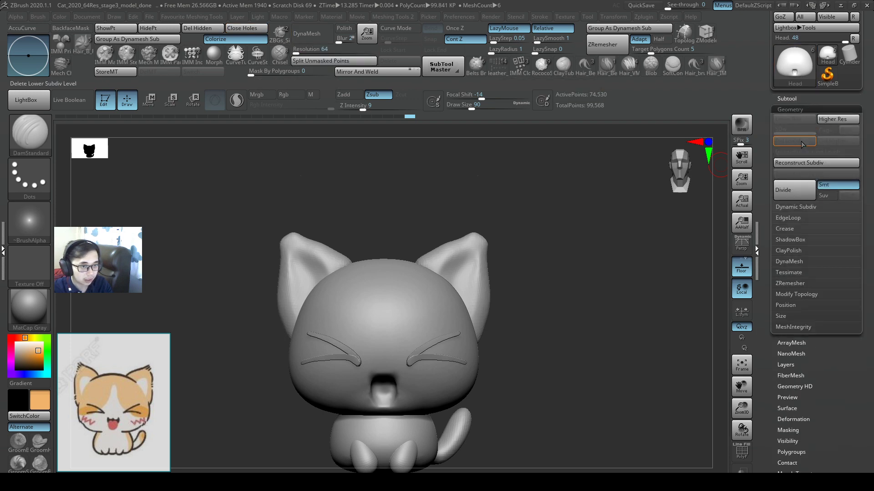
click(807, 111)
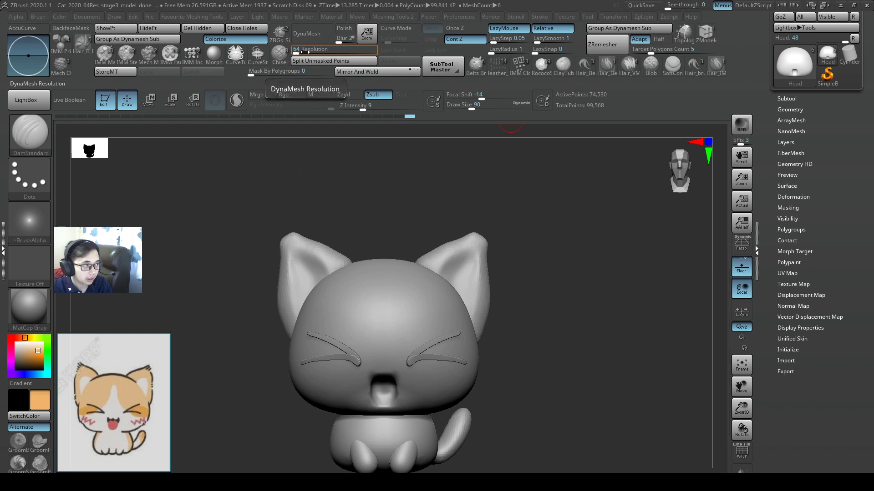
drag(309, 51, 371, 57)
click(307, 33)
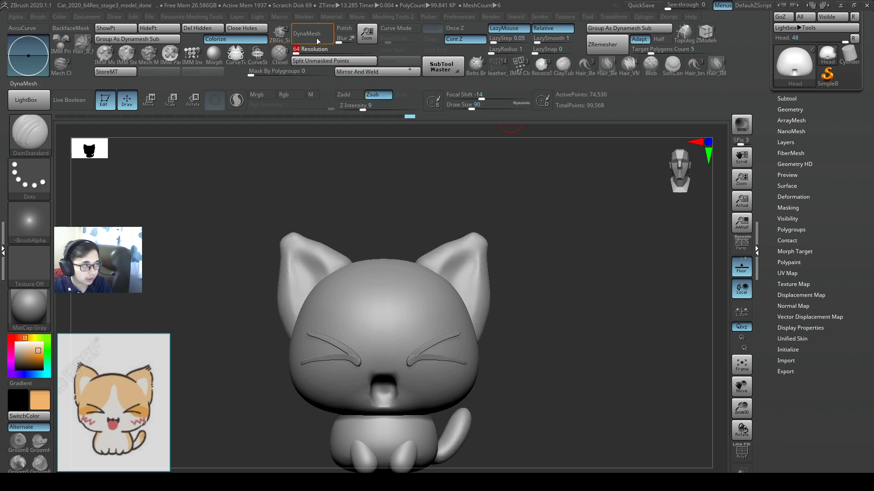
Step: Set the DynaMesh resolution to 128 and the draw size to 268, and remesh the cat's head
click(328, 50)
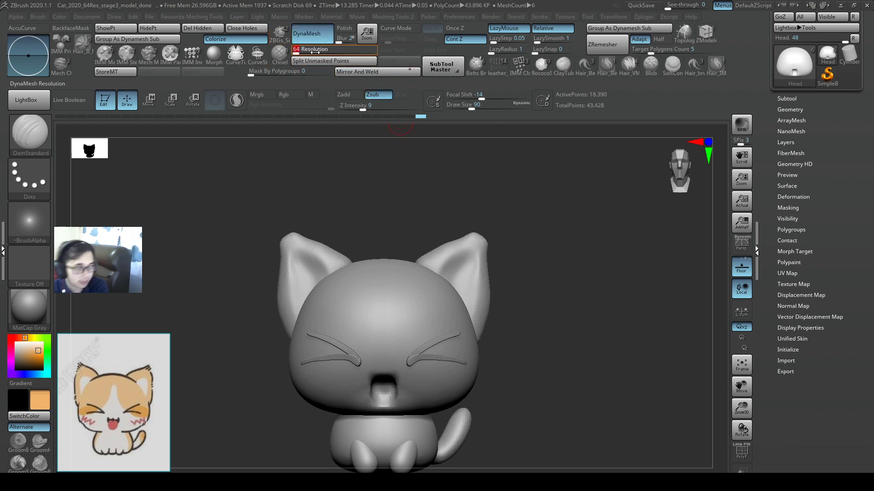
text(128)
key(Return)
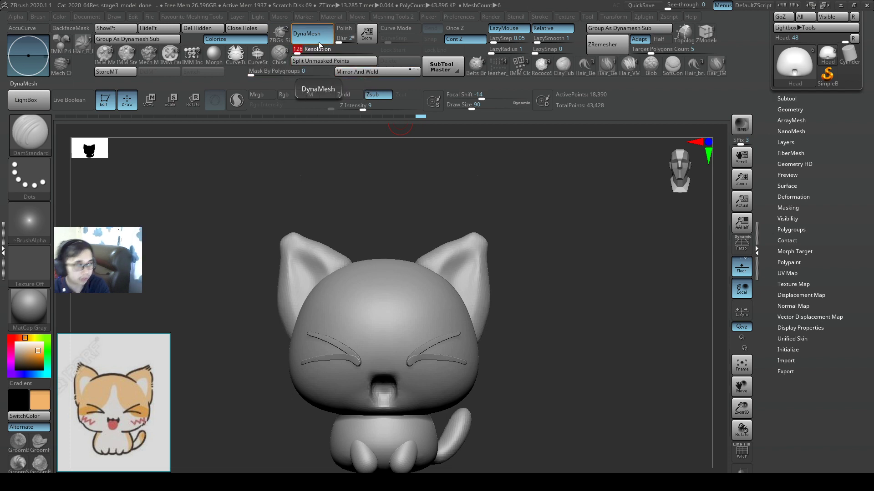
click(319, 33)
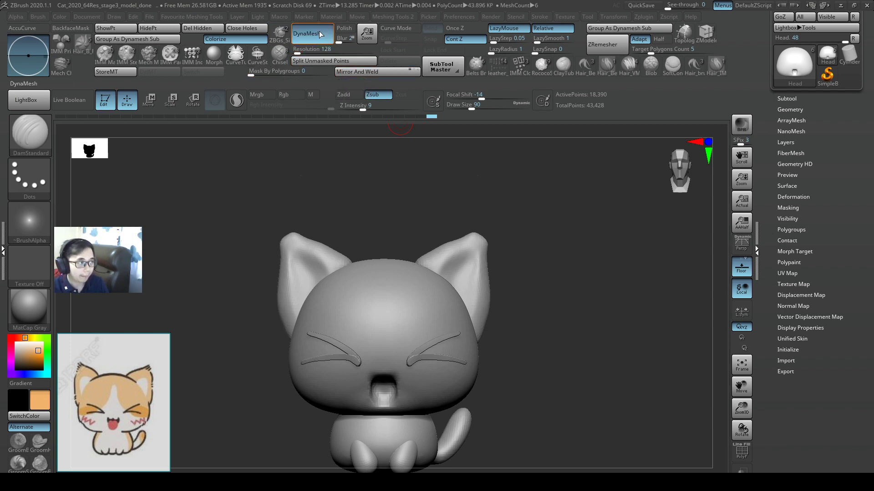
key(s)
drag(434, 294, 450, 293)
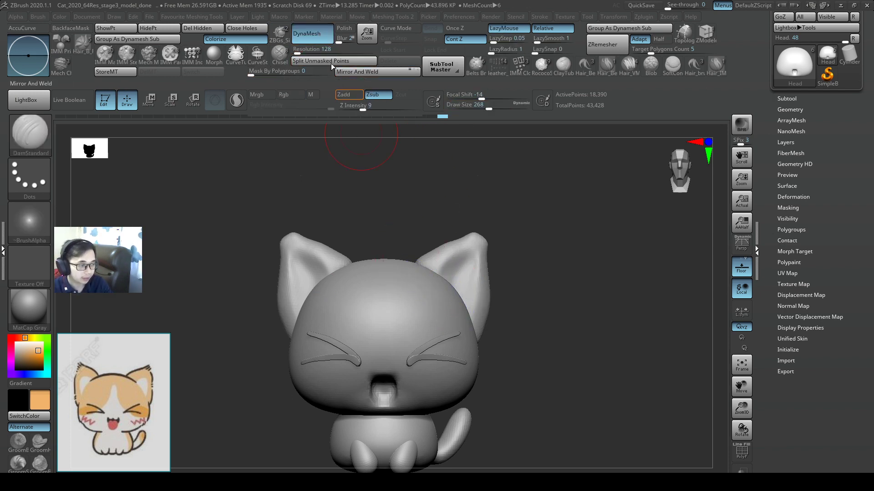
click(320, 34)
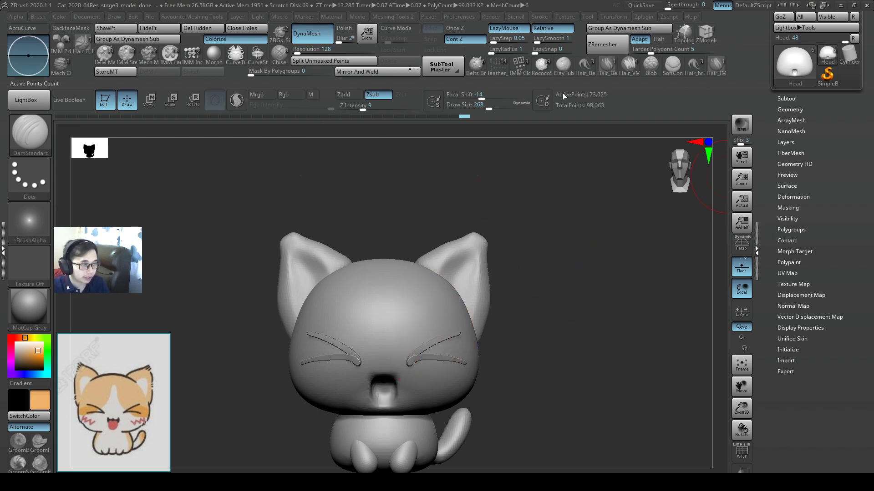
mouse_move(455, 333)
alt+right_down()
mouse_move(459, 307)
mouse_move(486, 326)
mouse_move(526, 302)
mouse_move(502, 322)
alt+right_up()
key(ctrl)
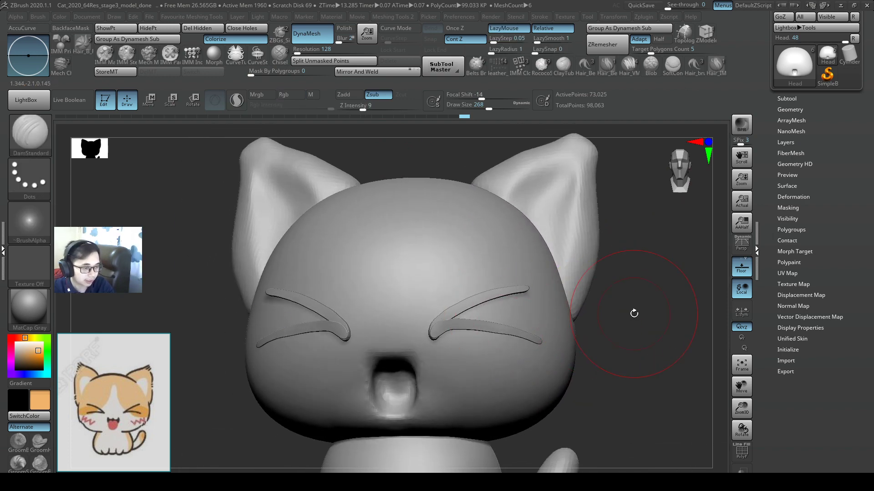
ctrl+right_drag(651, 311, 652, 343)
alt+right_drag(651, 344, 622, 340)
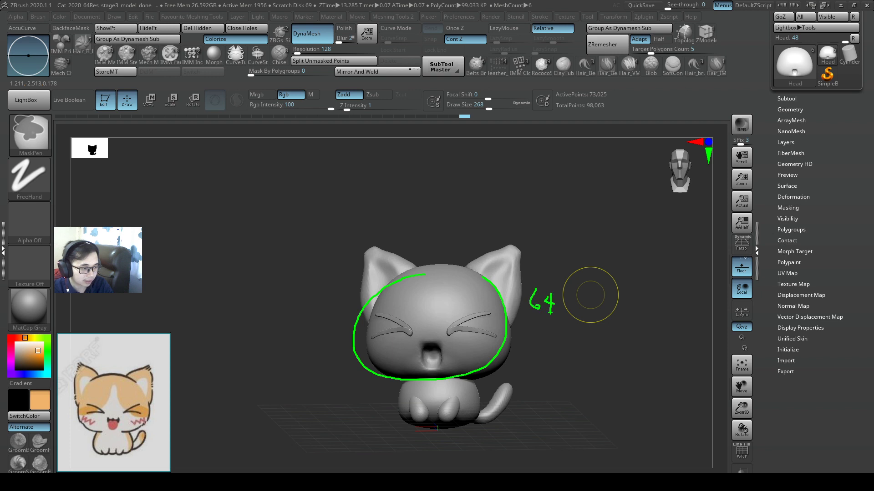
Step: Clear the on-screen annotations, show the subtool list and make the Head the active subtool
key(Escape)
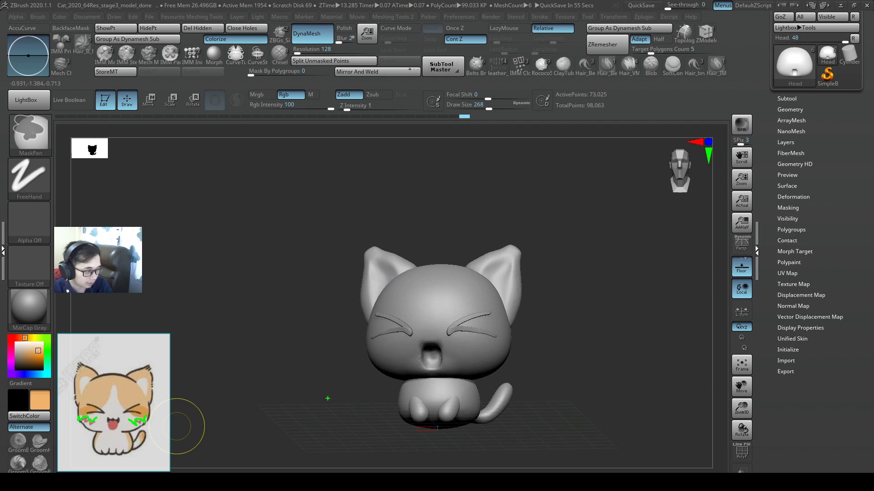
key(Escape)
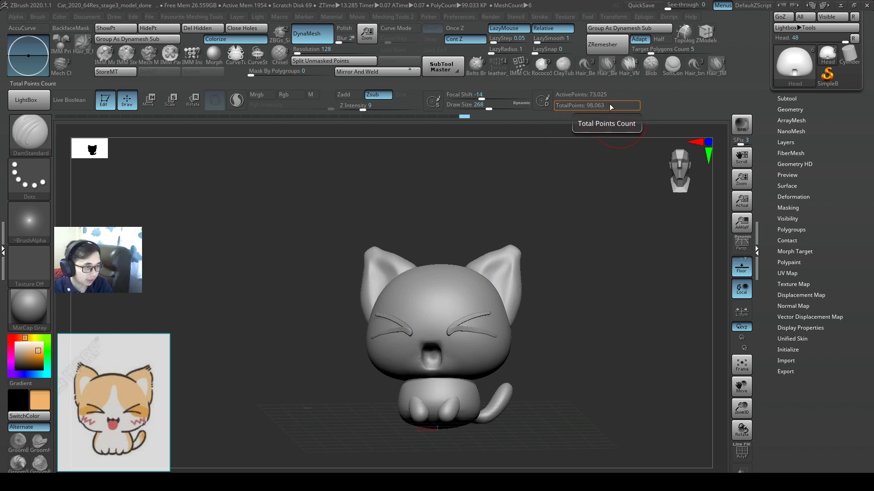
alt+drag(553, 242, 543, 240)
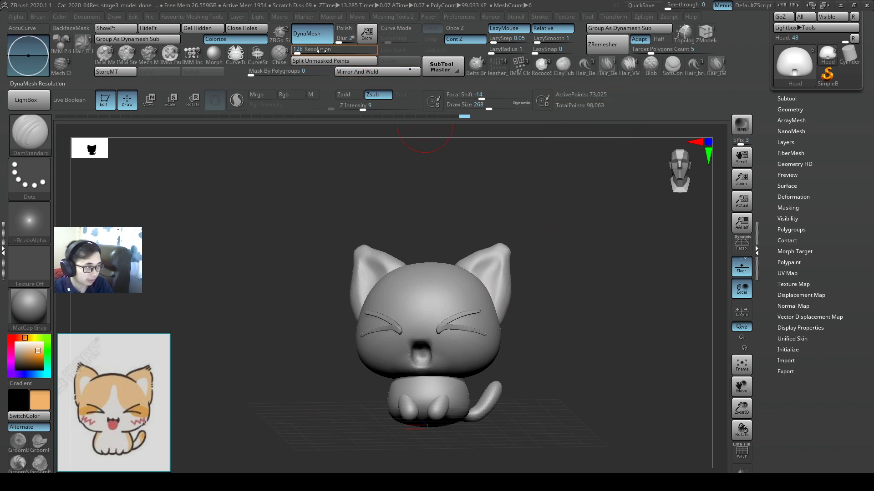
mouse_move(471, 316)
alt+right_down()
mouse_move(475, 293)
mouse_move(515, 304)
alt+right_up()
click(801, 99)
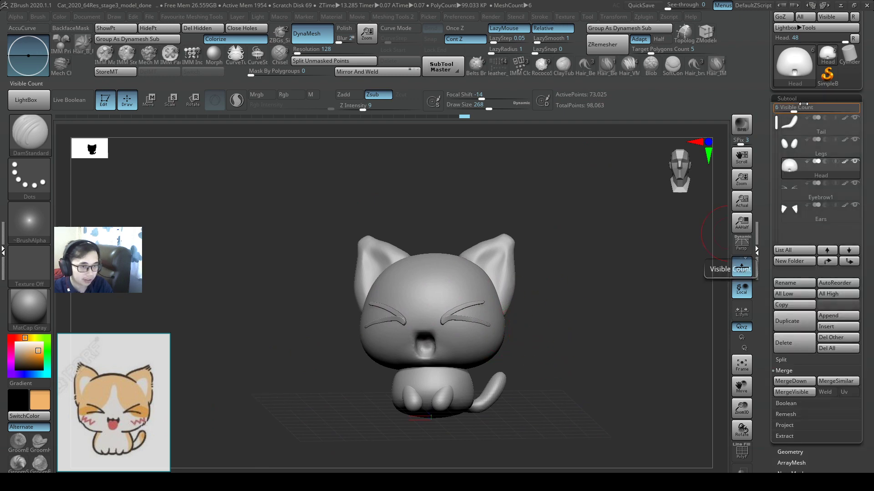
click(801, 146)
click(800, 165)
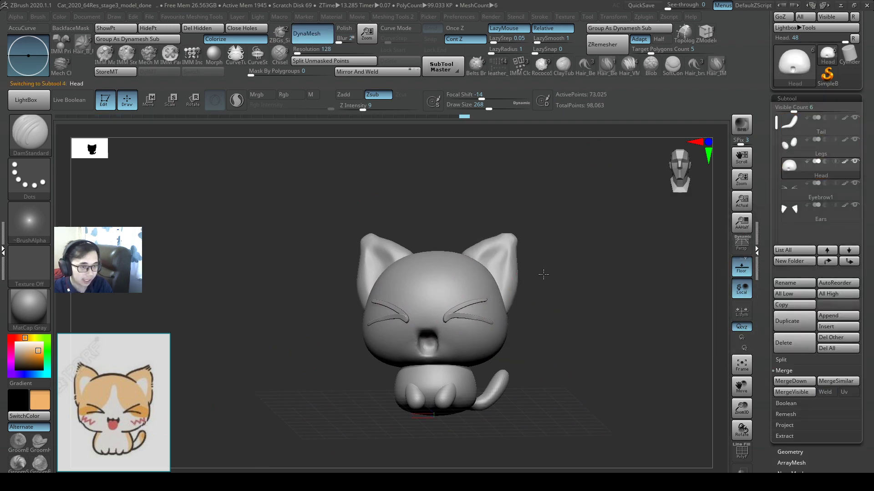
Step: Fill the Head subtool with the orange base color, RGB 241, 179, 107
alt+right_drag(543, 273, 551, 223)
mouse_move(551, 223)
shift+right_down()
mouse_move(536, 251)
mouse_move(558, 281)
mouse_move(553, 266)
shift+right_up()
alt+right_drag(553, 267, 523, 353)
alt+right_drag(424, 322, 441, 289)
alt+right_drag(428, 258, 430, 274)
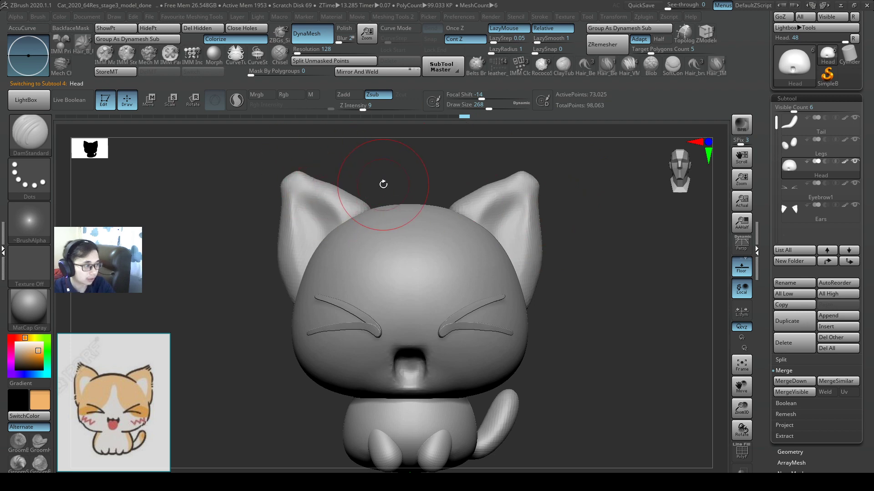
click(59, 16)
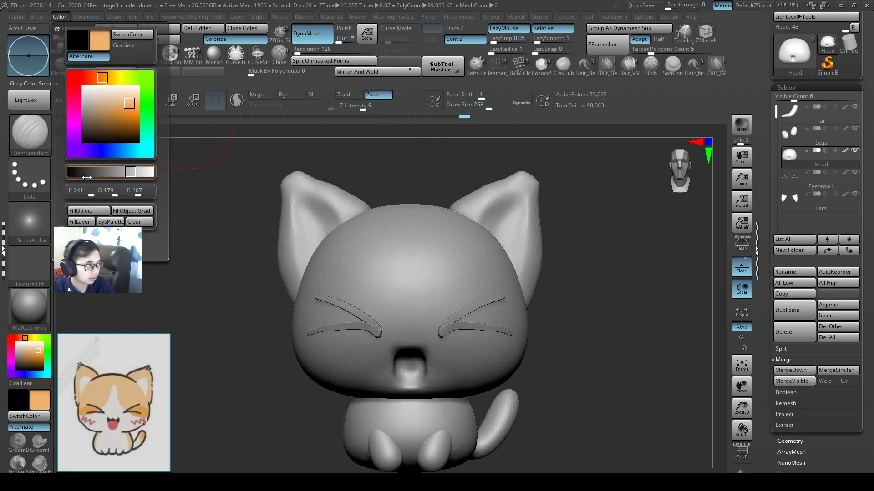
click(96, 212)
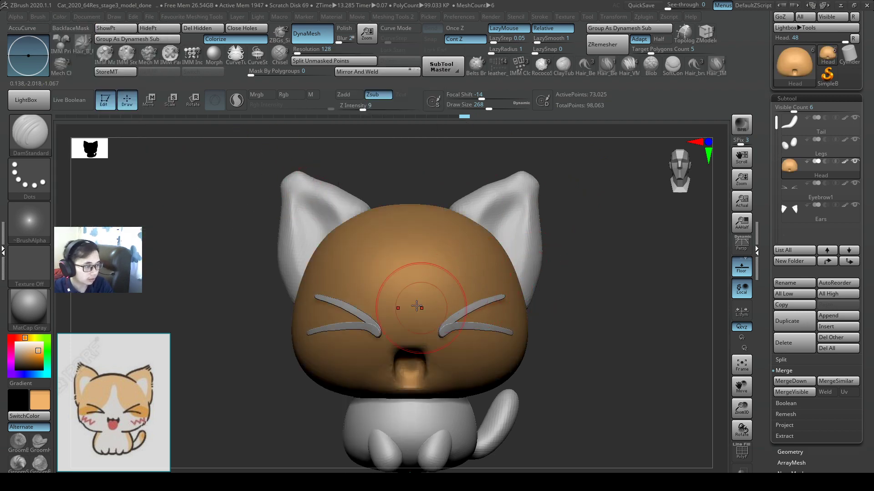
Step: Change the cat's display material to SkinShade4
alt+right_drag(447, 273, 436, 289)
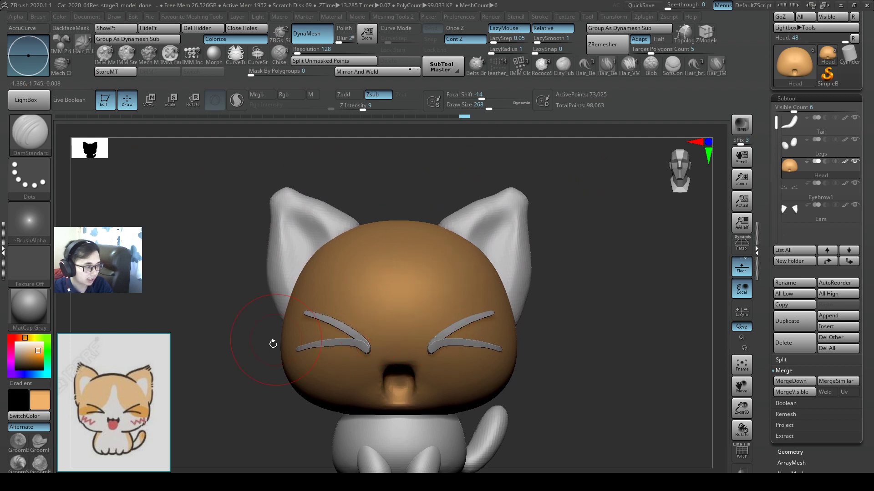
right_drag(495, 284, 475, 288)
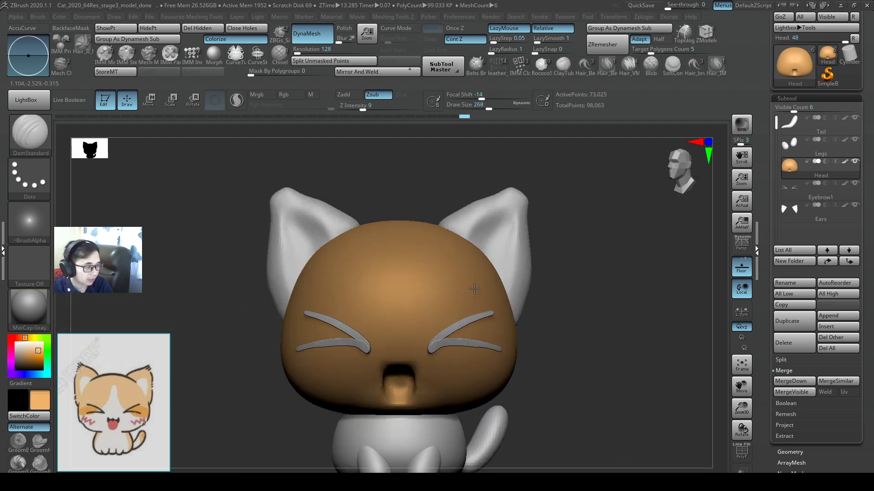
click(34, 314)
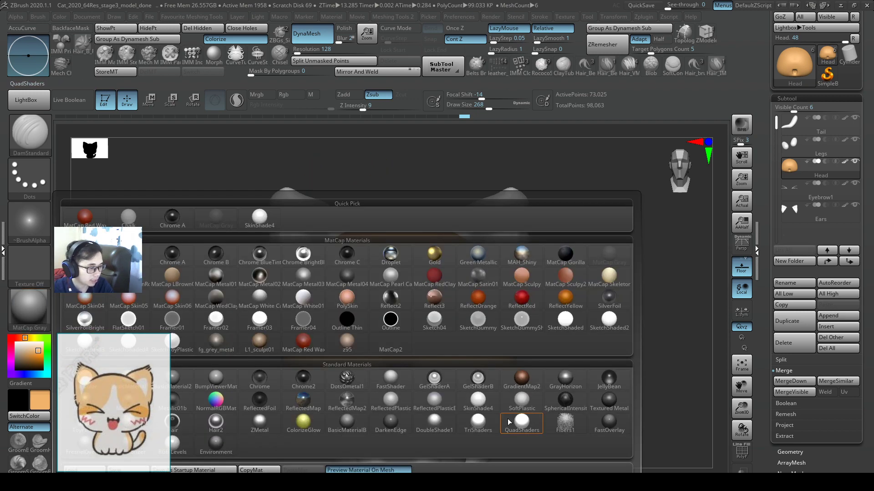
click(478, 400)
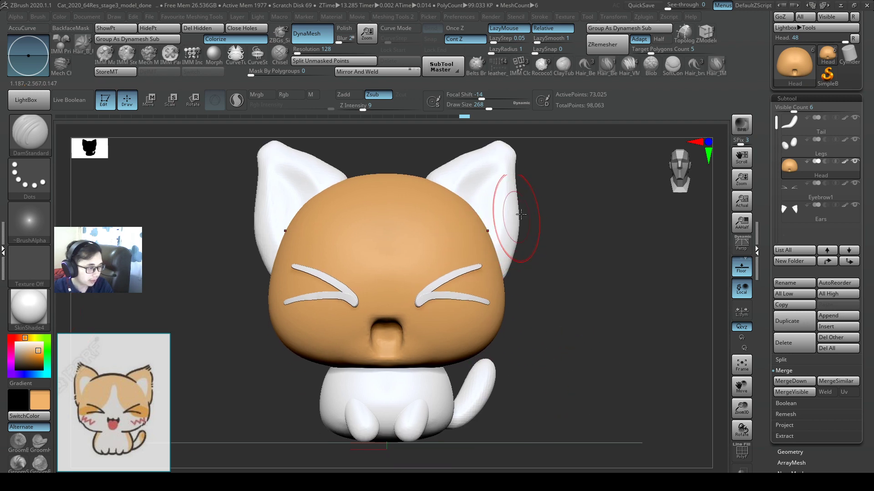
Step: Check the colored head from the side and front, and fill the Ears subtool with the same orange
drag(520, 214, 496, 267)
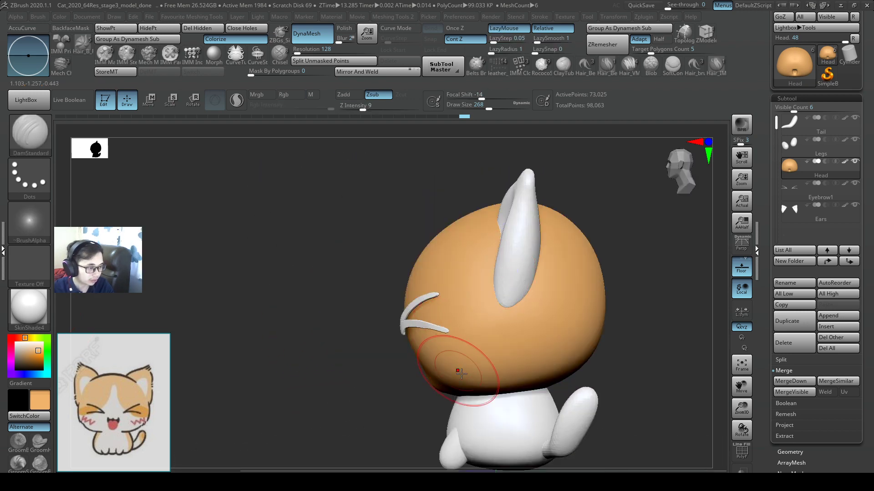
right_drag(512, 370, 569, 371)
alt+right_drag(565, 336, 526, 339)
alt+right_drag(455, 273, 368, 282)
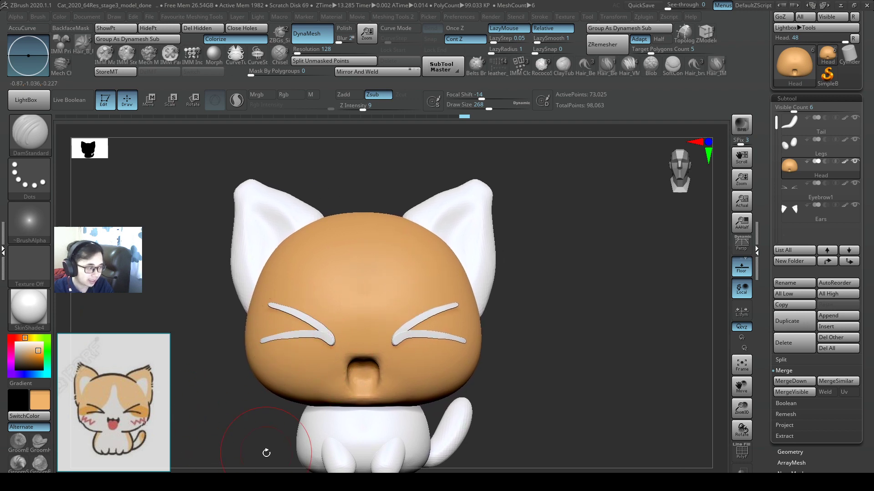
alt+drag(266, 453, 289, 314)
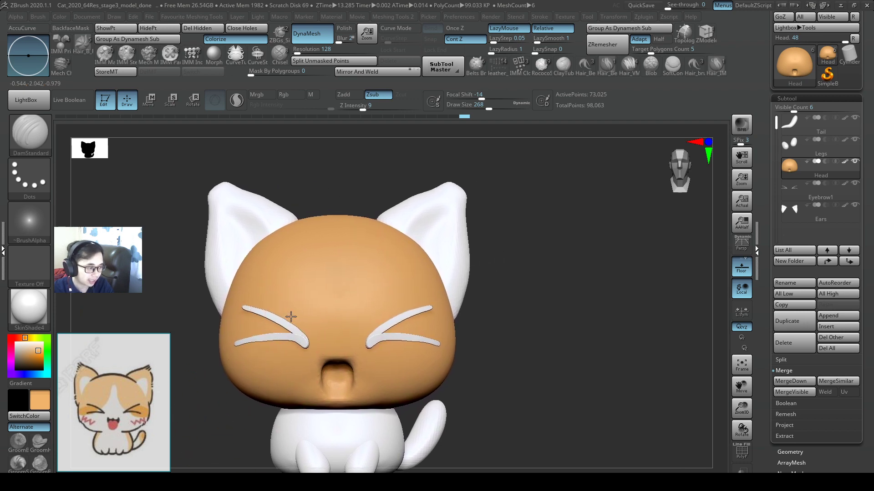
alt+click(444, 219)
alt+drag(443, 228, 429, 242)
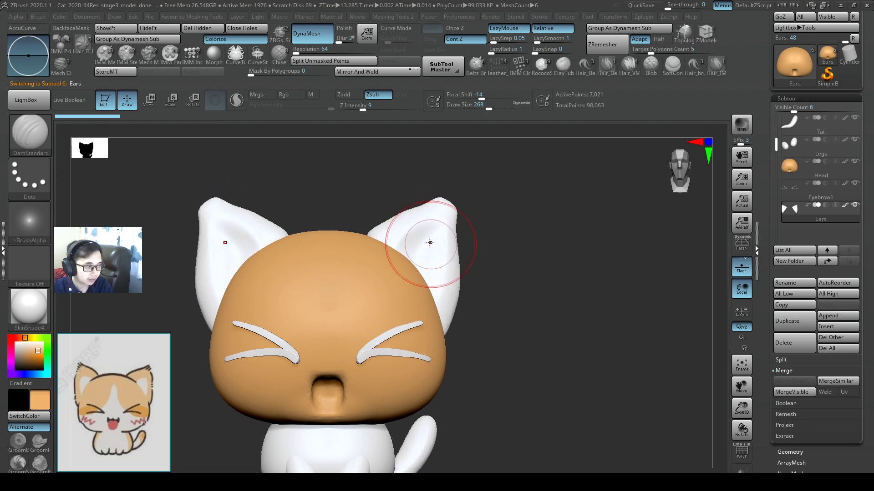
click(61, 17)
click(91, 211)
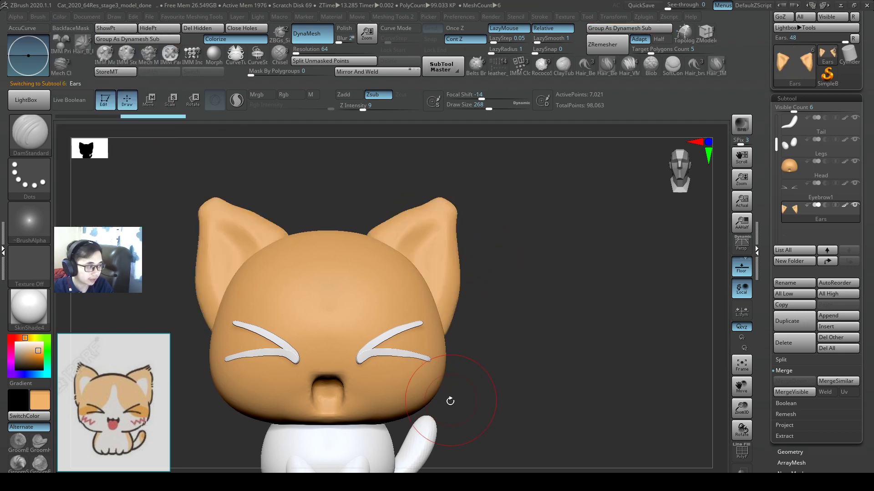
Step: Activate the Body and the Tail subtools in turn and fill each with the orange base color
alt+drag(448, 400, 450, 304)
alt+click(369, 347)
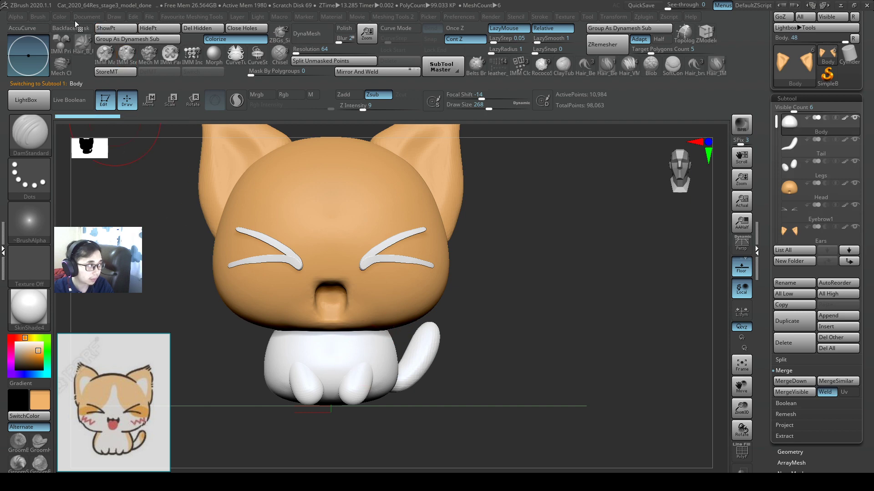
click(59, 16)
click(89, 211)
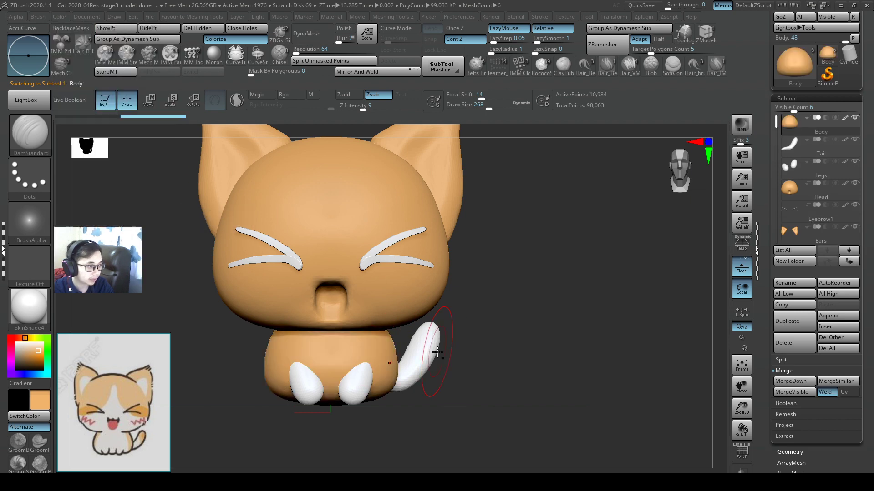
alt+click(419, 366)
click(60, 17)
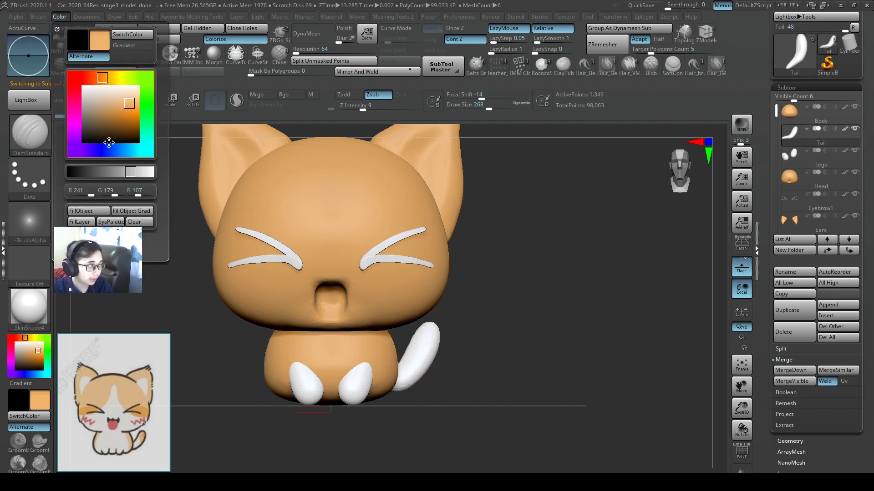
click(98, 212)
Step: Activate the Legs subtool, swap the main and secondary colors, and set the current color to light gray, RGB 215, 215, 215
alt+click(303, 364)
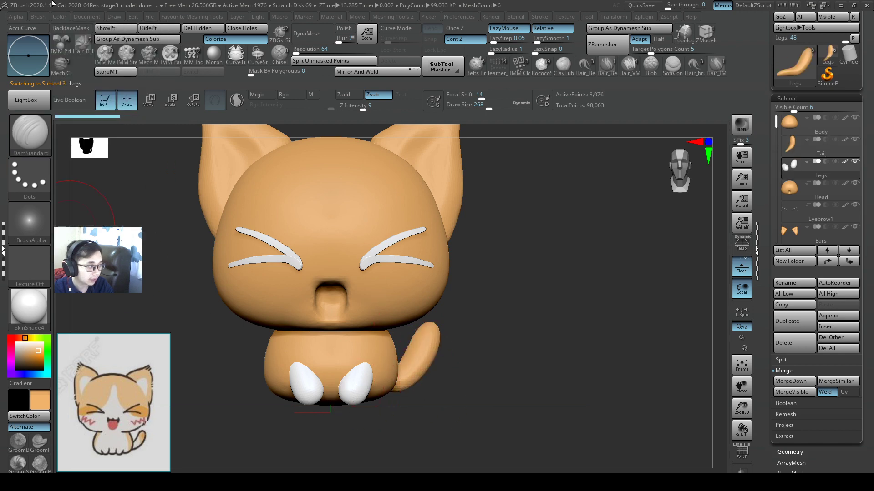
click(59, 16)
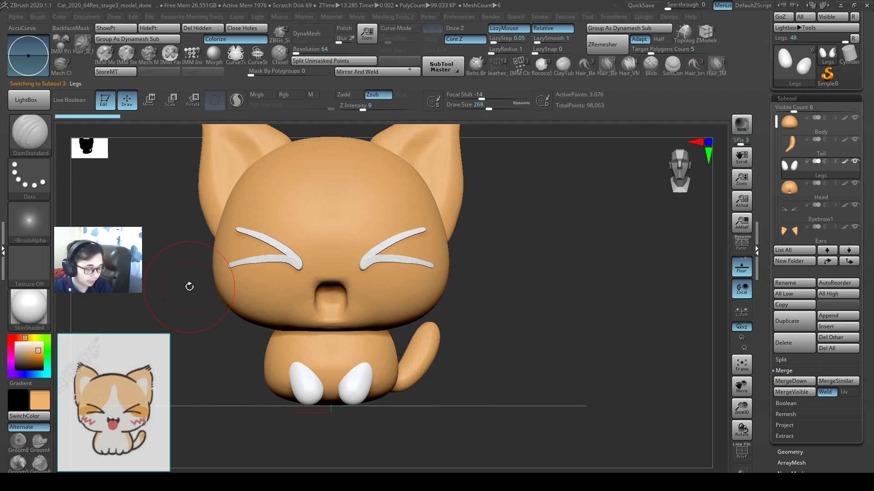
key(v)
key(v)
key(v)
key(v)
key(v)
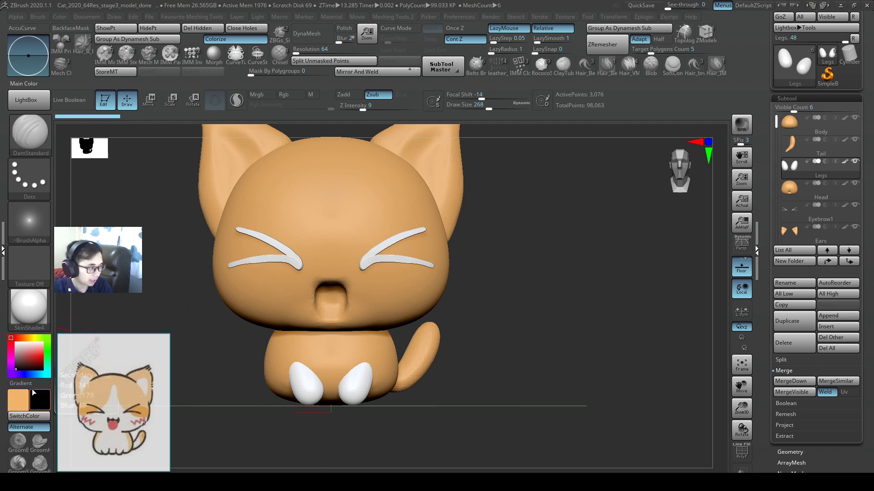
drag(31, 358, 10, 340)
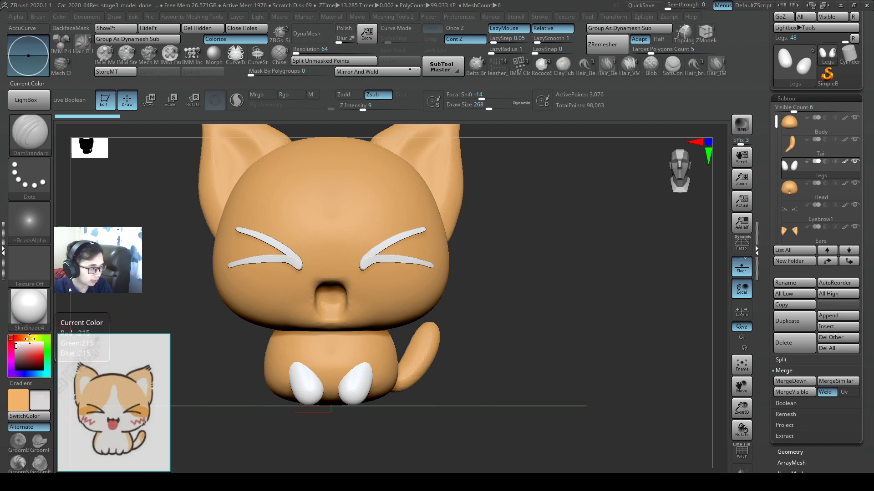
Step: Fill the Legs subtool with the light gray color
click(356, 373)
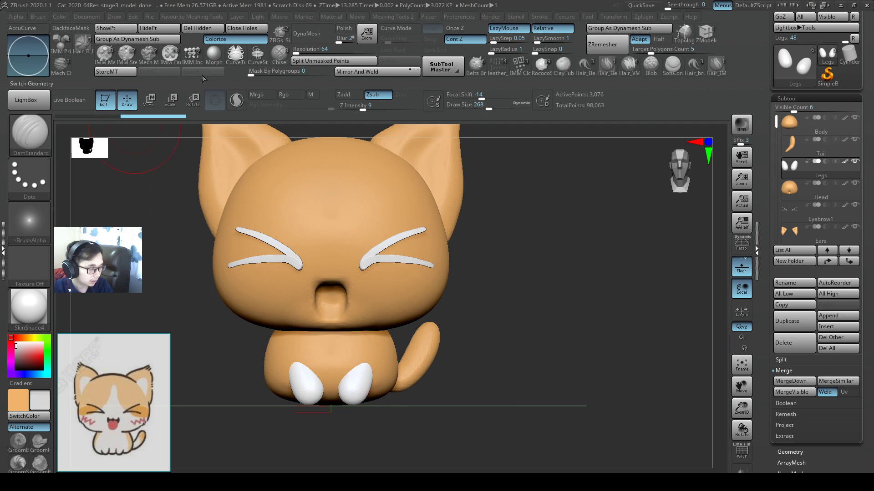
click(59, 16)
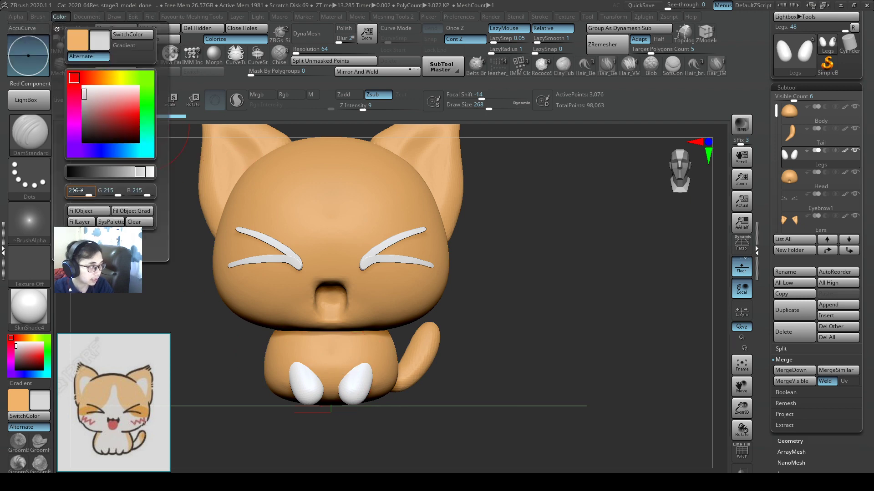
click(86, 211)
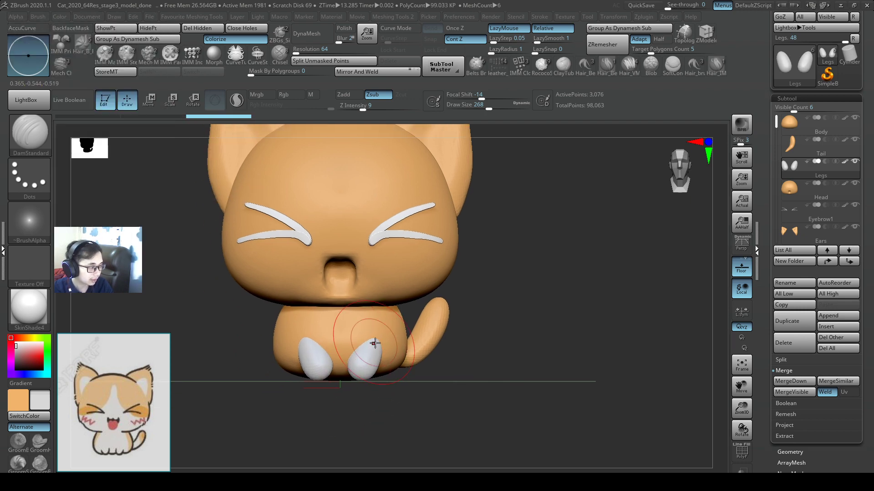
Step: Zoom in on the lower body, activate the Body subtool and choose the Paint brush
ctrl+right_drag(390, 377, 357, 385)
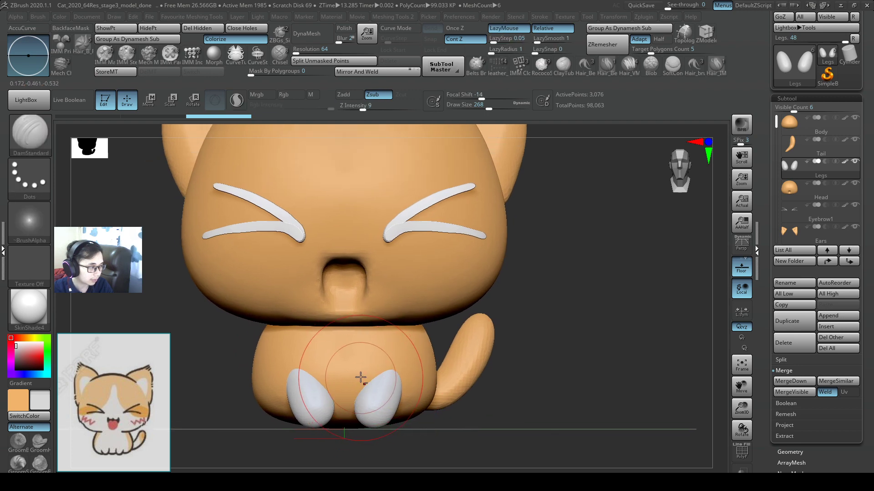
alt+click(368, 374)
scroll(370, 387, up, 1)
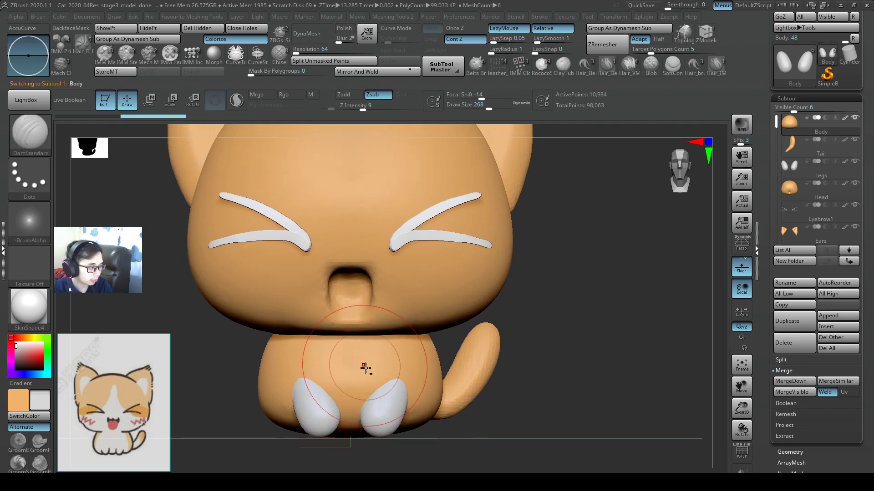
scroll(360, 382, up, 1)
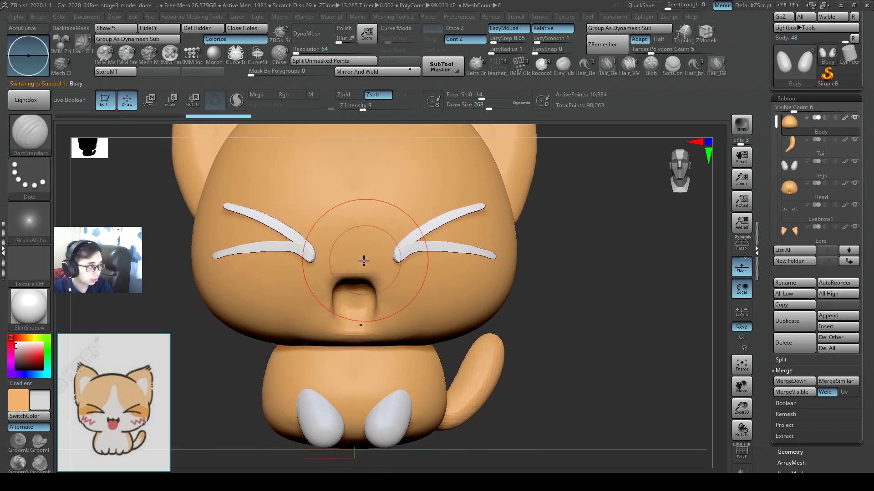
click(26, 135)
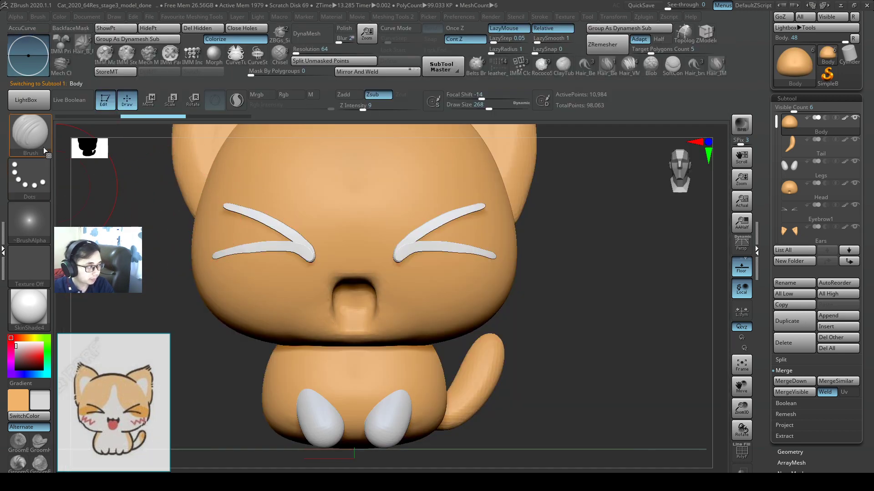
click(39, 142)
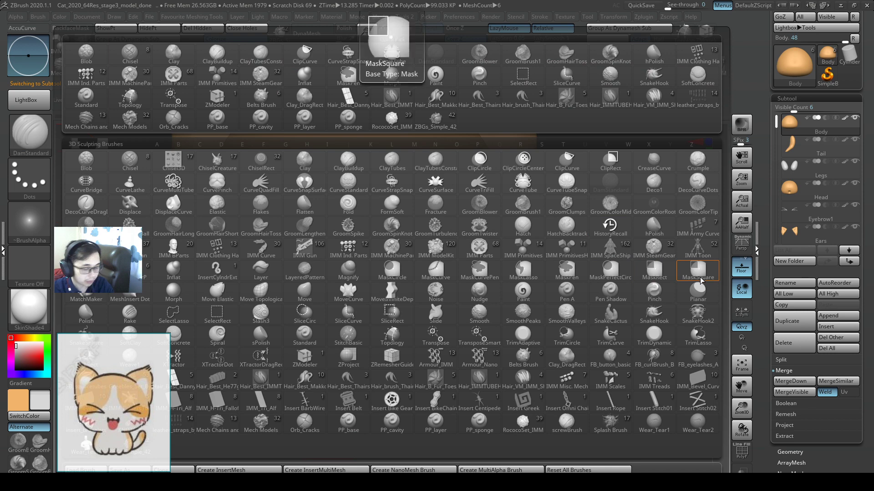
key(p)
click(523, 291)
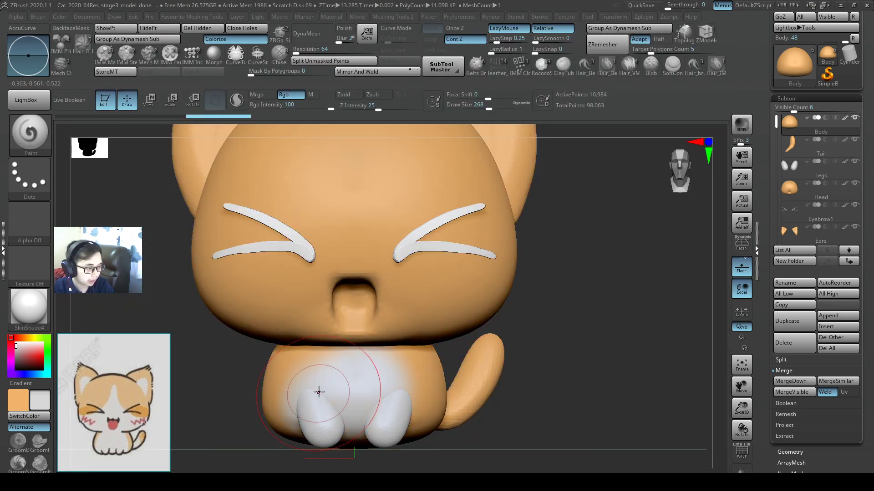
shift+drag(409, 396, 376, 392)
key(ctrl+z)
key(ctrl+z)
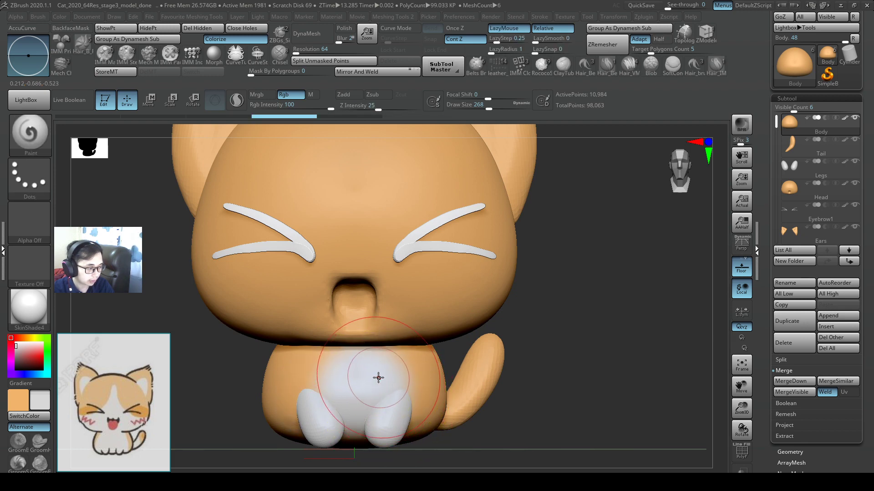
key(ctrl+z)
key(ctrl+z)
key(ctrl+z)
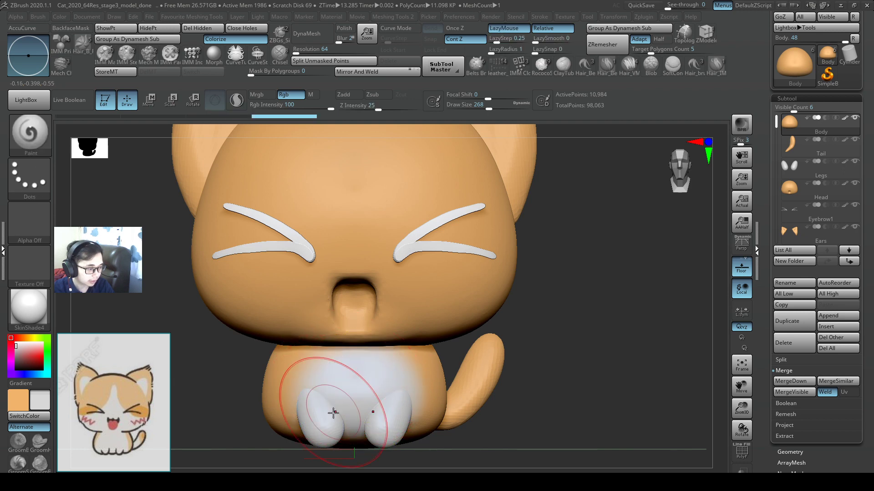
key(ctrl+z)
Step: Paint a wide light gray belly patch across the front of the Body subtool, out around both legs
drag(340, 385, 381, 405)
drag(381, 405, 390, 411)
drag(394, 378, 405, 394)
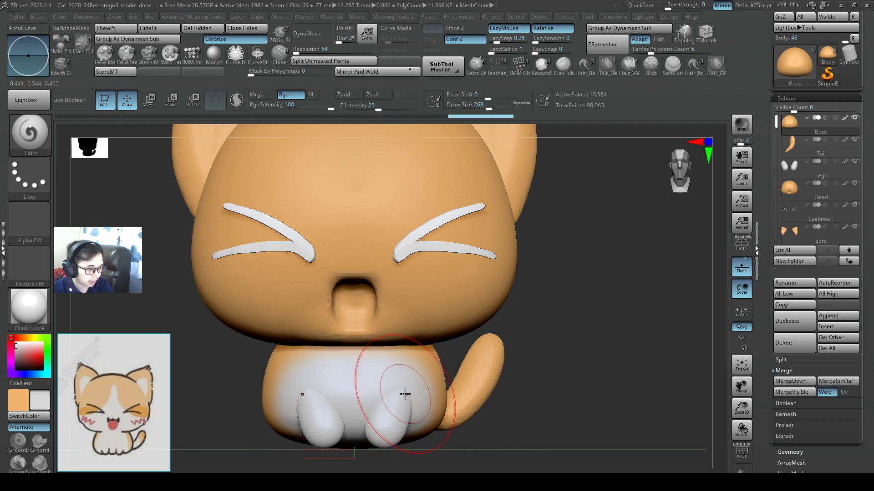
mouse_move(408, 441)
right_down()
mouse_move(417, 390)
mouse_move(418, 423)
right_up()
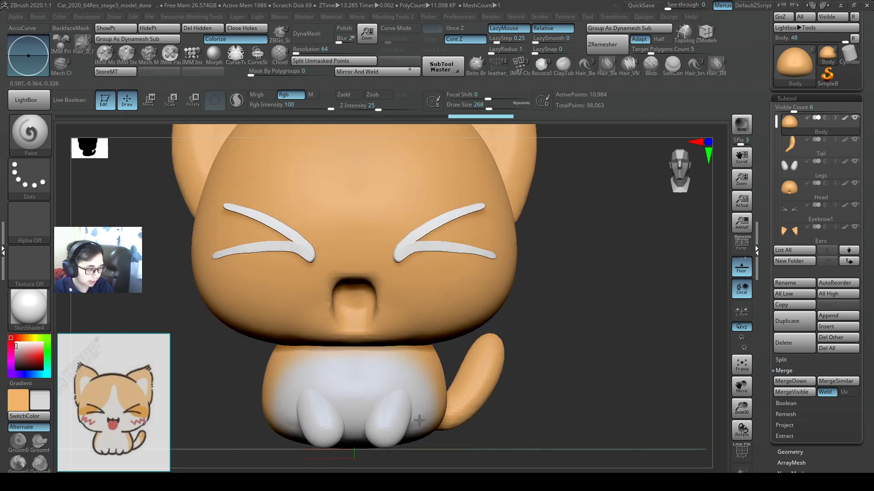
Step: Activate the Head subtool, reduce the brush size and paint a light gray stripe down the middle of the forehead
right_drag(395, 384, 380, 388)
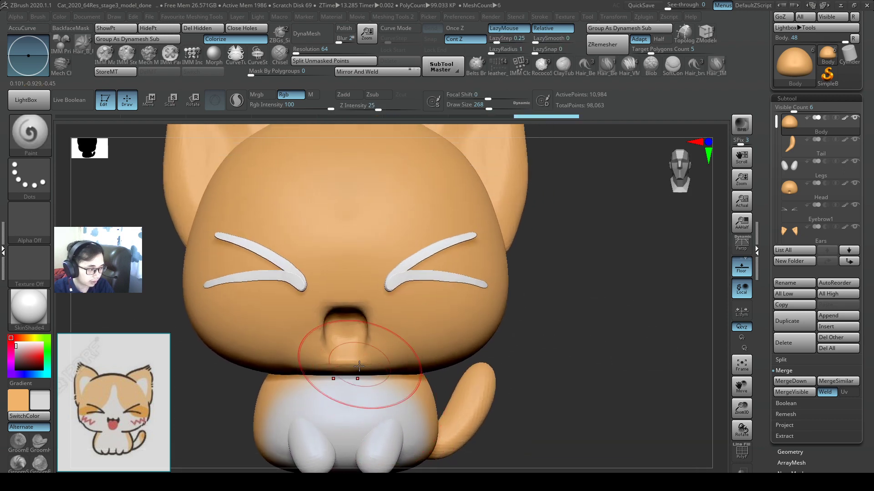
alt+click(394, 306)
key(s)
drag(363, 267, 355, 268)
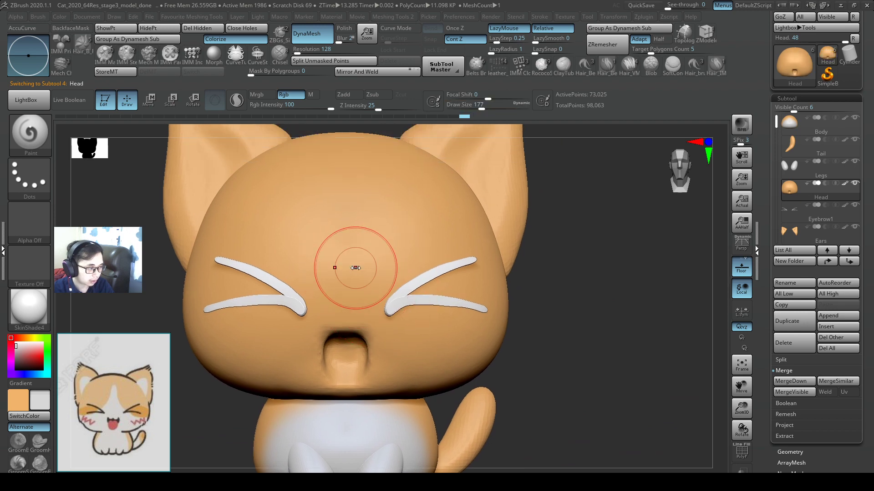
key(s)
mouse_move(353, 191)
mouse_down()
mouse_move(350, 272)
mouse_move(380, 299)
mouse_up()
Step: Increase the Draw Size to 351 and paint the muzzle and both cheeks light gray, out toward the sides of the head
key(s)
mouse_move(376, 299)
mouse_down()
mouse_move(394, 334)
mouse_move(405, 329)
mouse_move(407, 362)
mouse_move(464, 368)
mouse_up()
key(s)
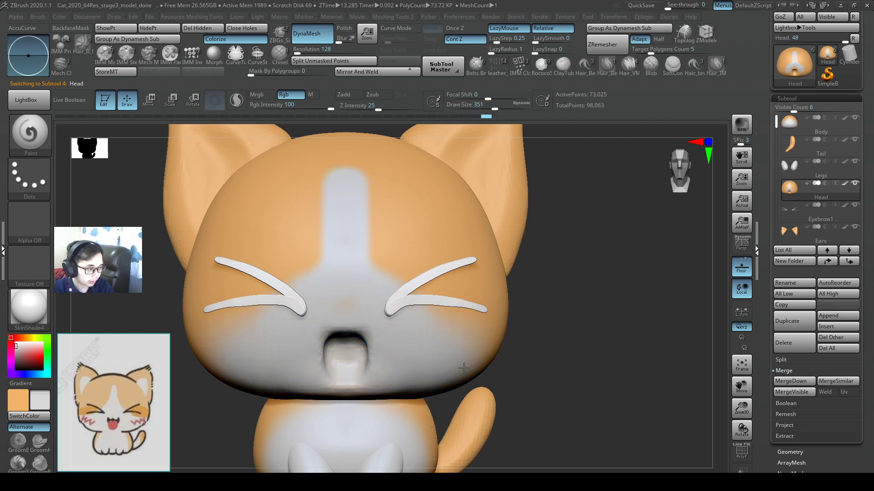
right_drag(464, 369, 429, 339)
mouse_move(429, 339)
mouse_down()
mouse_move(478, 368)
mouse_move(507, 372)
mouse_up()
key(ctrl+z)
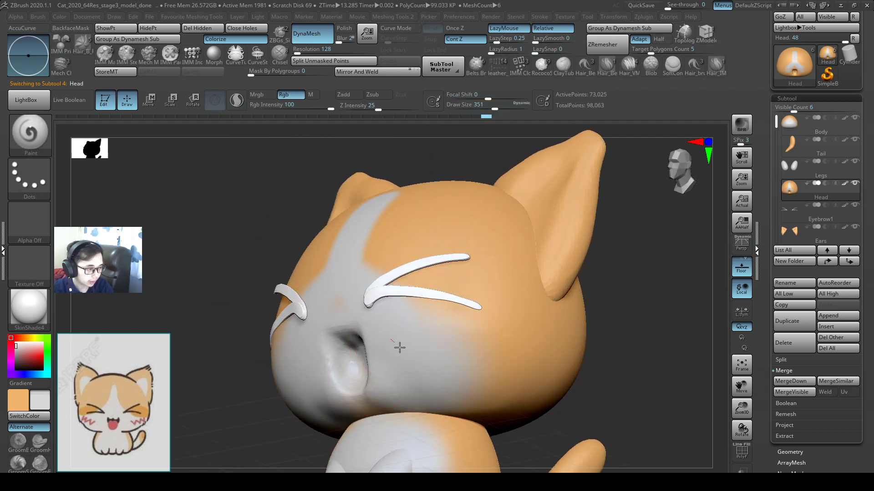
mouse_move(399, 347)
mouse_down()
mouse_move(512, 404)
mouse_move(492, 394)
mouse_move(400, 396)
mouse_up()
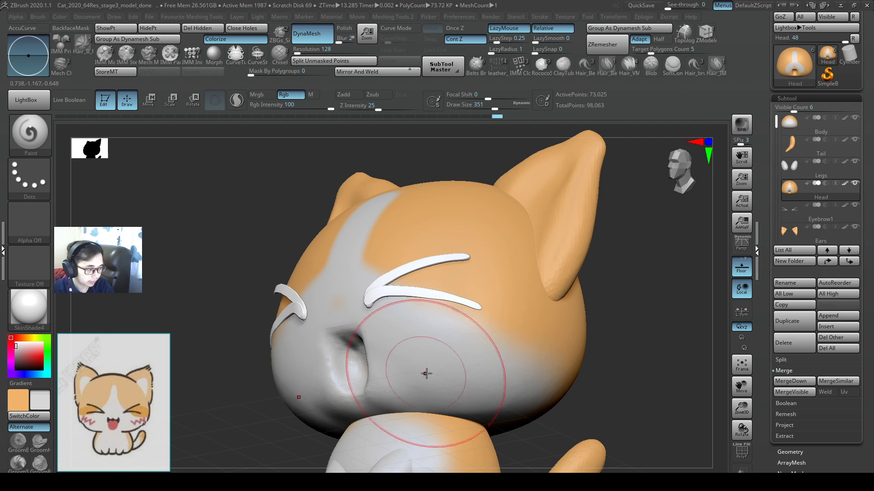
Step: Reduce the Draw Size to 97 and paint light gray over the upper part of the forehead stripe
mouse_move(425, 370)
right_down()
mouse_move(427, 354)
mouse_move(554, 353)
mouse_move(392, 287)
mouse_move(447, 298)
mouse_move(437, 291)
mouse_move(451, 369)
mouse_move(518, 404)
mouse_move(585, 335)
mouse_move(437, 278)
right_up()
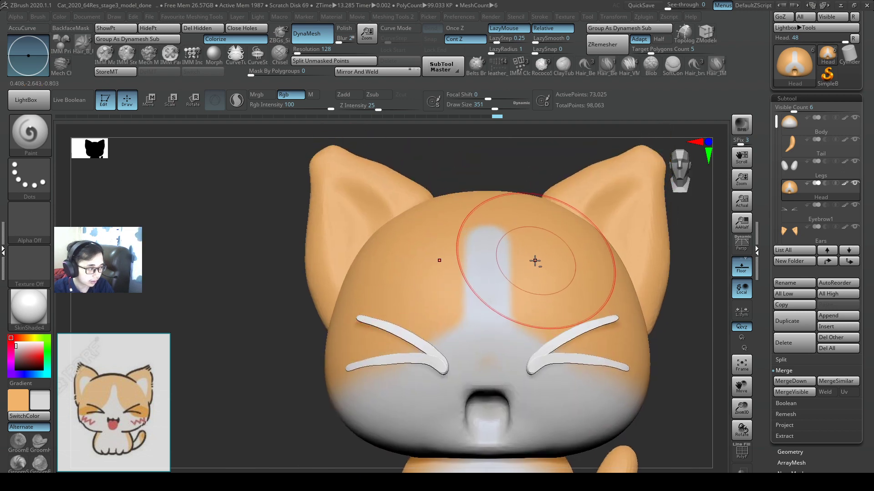
alt+right_drag(535, 261, 516, 267)
key(s)
drag(511, 256, 489, 259)
drag(471, 224, 473, 267)
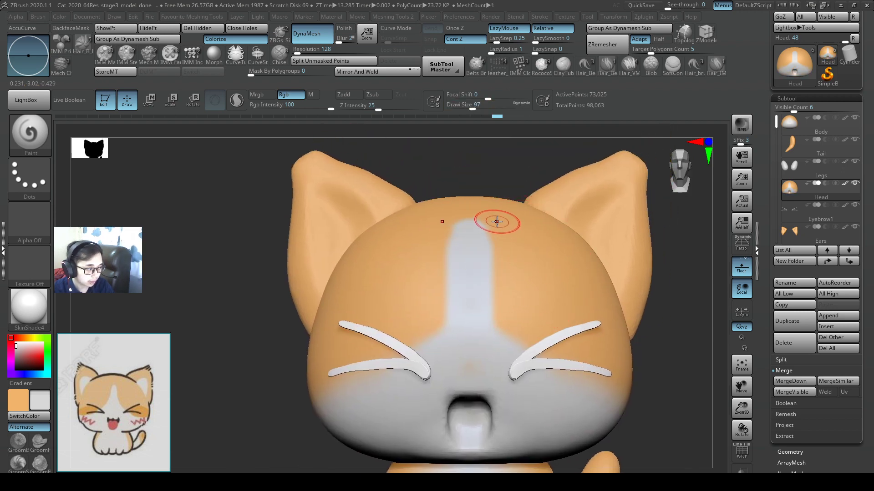
Step: Swap to the orange color, set the Draw Size to 116 and paint along the stripe's sides to narrow it
key(v)
key(s)
drag(495, 221, 505, 240)
key(s)
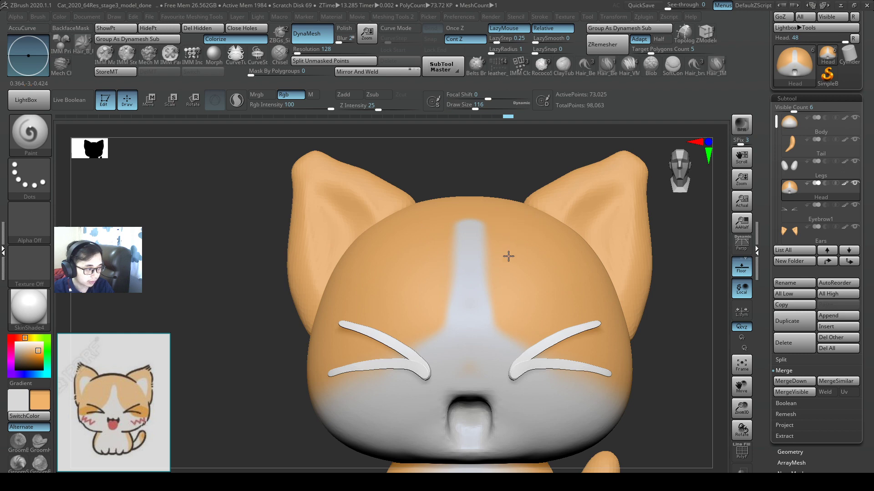
mouse_move(506, 248)
mouse_down()
mouse_move(493, 271)
mouse_move(501, 317)
mouse_up()
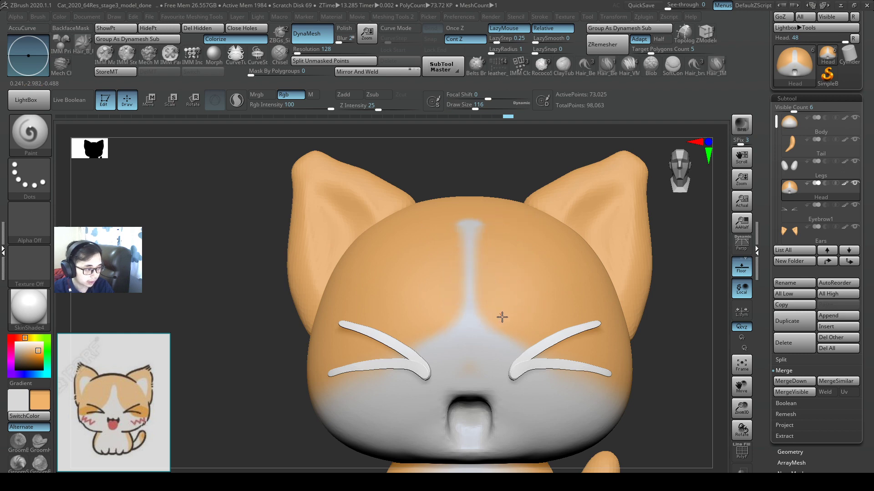
key(ctrl+z)
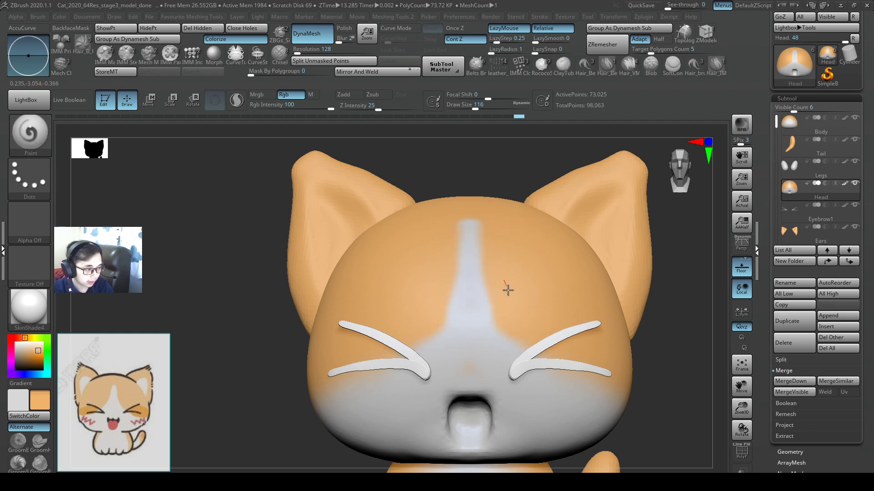
drag(510, 284, 501, 294)
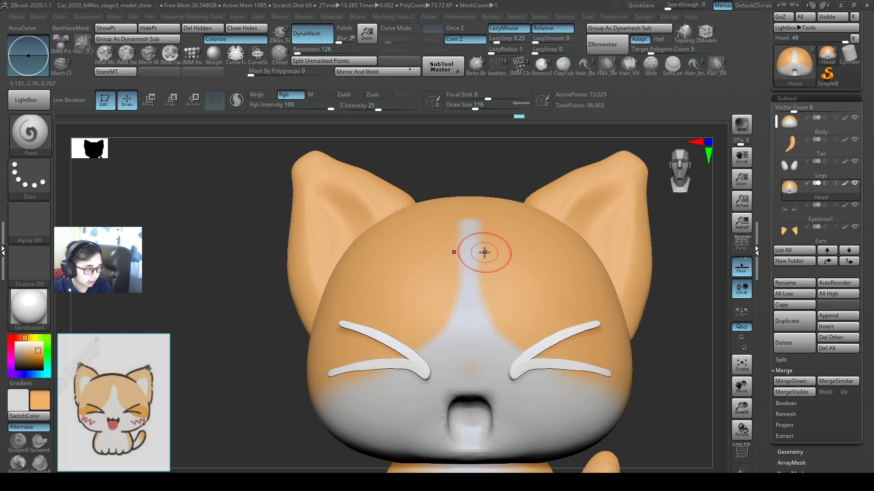
Step: Swap back to light gray and retouch the narrow part of the forehead stripe with a smaller brush
key(v)
key(s)
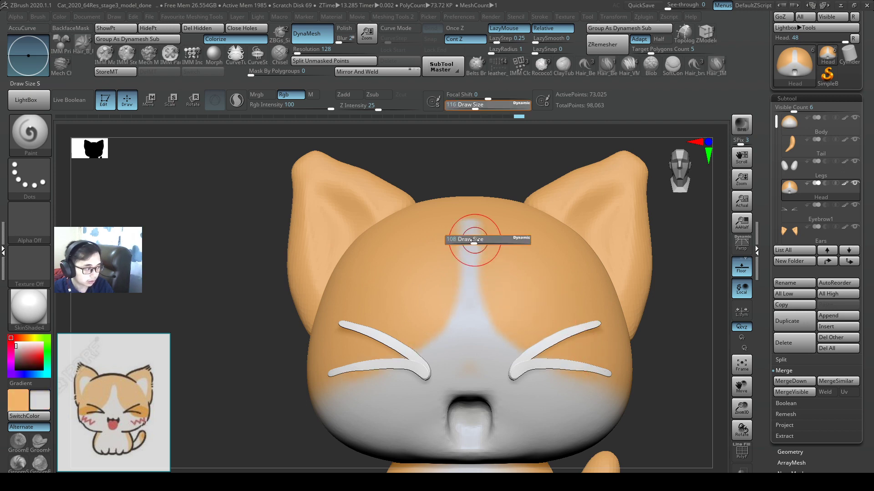
mouse_move(474, 240)
mouse_down()
mouse_move(472, 302)
mouse_move(470, 293)
mouse_up()
key(ctrl+z)
key(s)
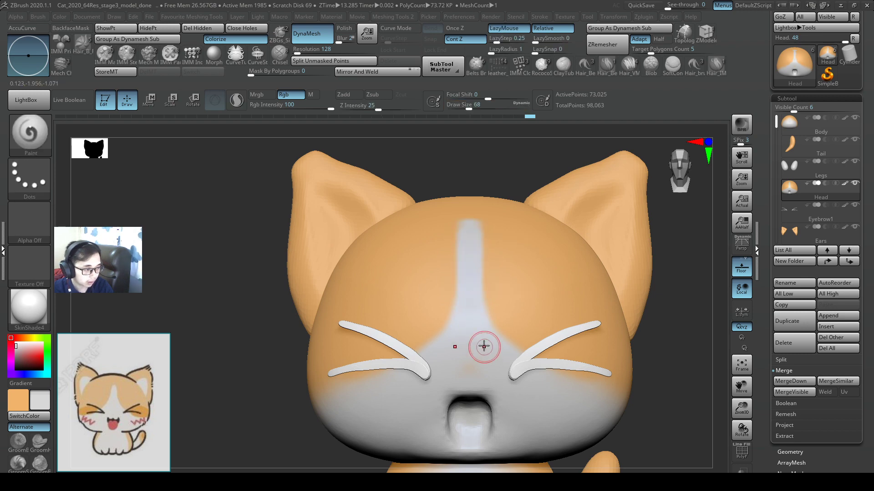
Step: Redo the light gray touch-up on the middle of the forehead stripe and set the Draw Size to 101
key(s)
drag(484, 347, 487, 347)
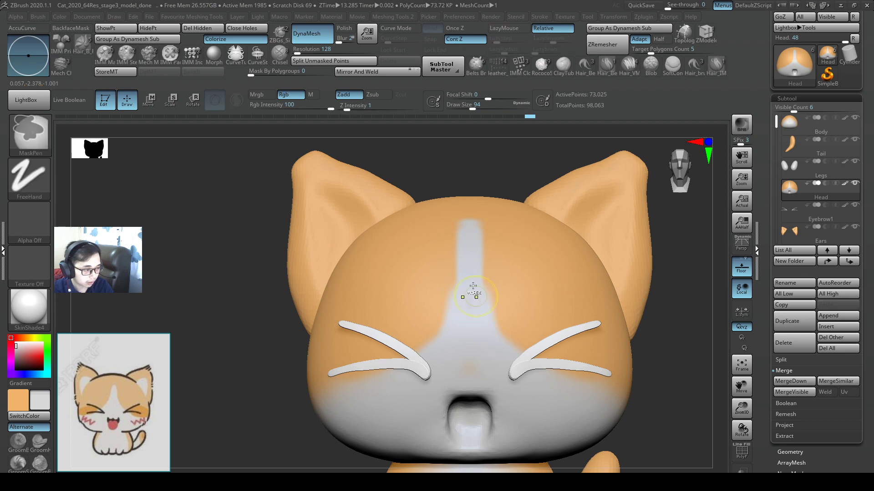
key(ctrl+z)
drag(466, 265, 469, 293)
key(s)
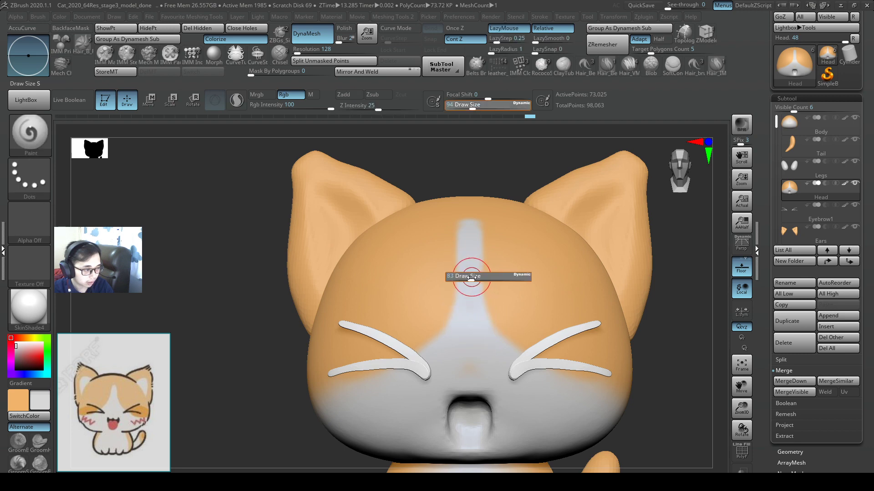
click(471, 277)
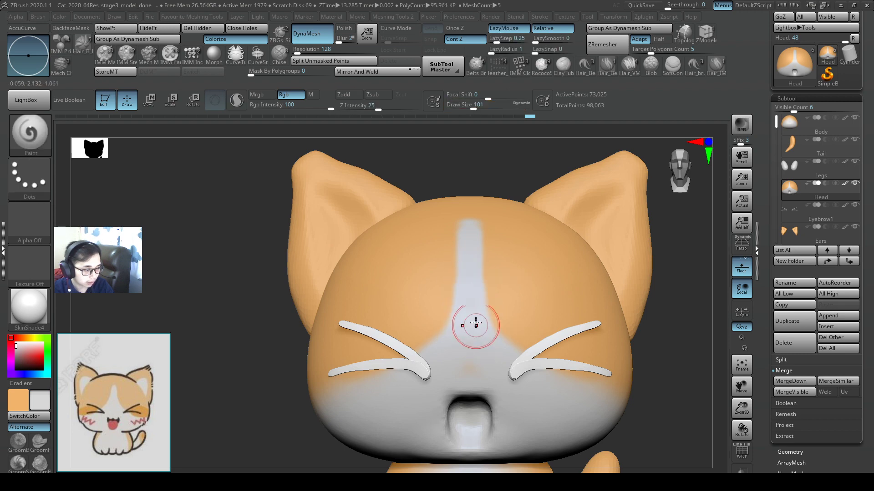
Step: Try smoothing the color edge along the forehead stripe and reduce the Draw Size to 77
key(shift)
key(ctrl+z)
mouse_move(496, 300)
shift+mouse_down()
mouse_move(488, 255)
mouse_move(497, 287)
shift+mouse_up()
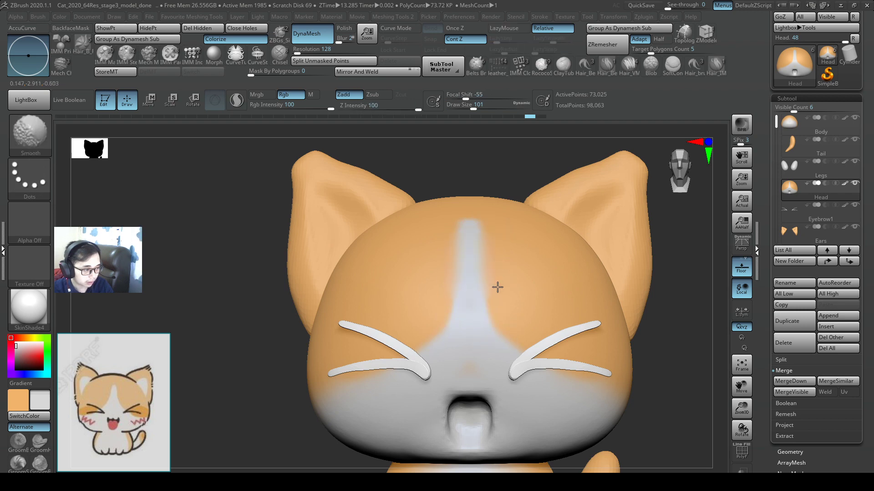
key(s)
click(504, 255)
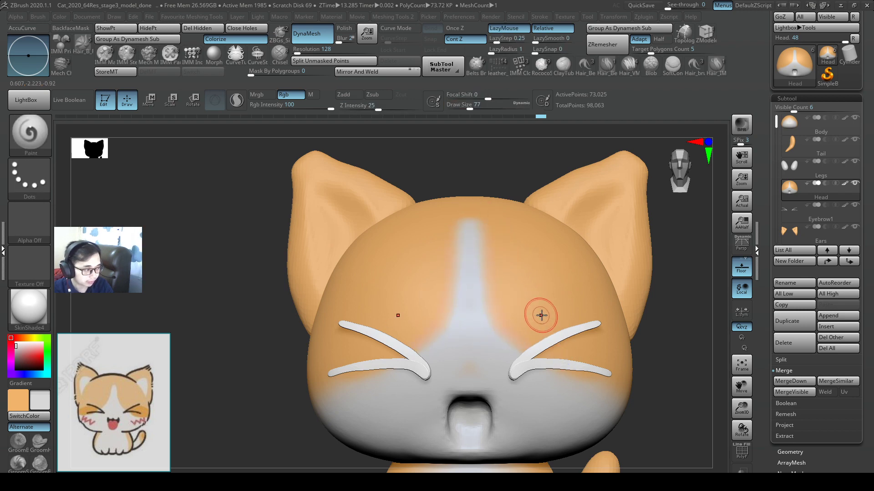
Step: Set the Smooth brush's Rgb Intensity to 32 and soften the color edges along the forehead stripe
alt+right_drag(540, 312, 515, 279)
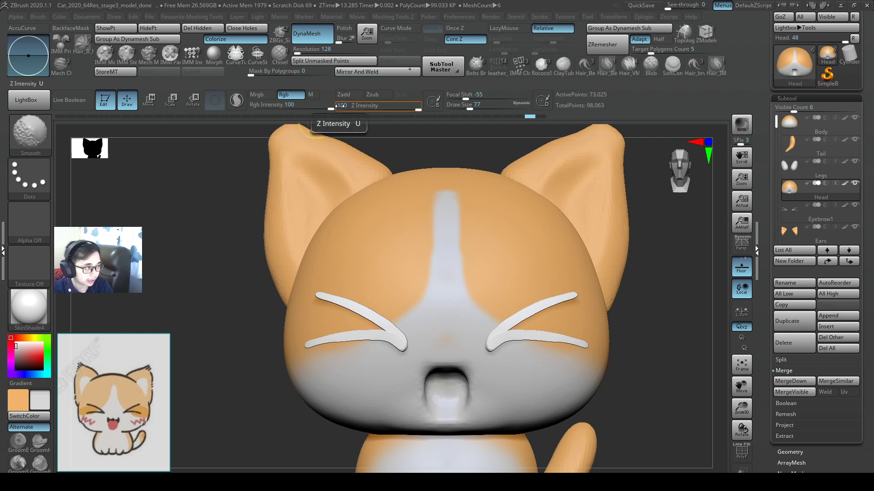
drag(330, 109, 296, 108)
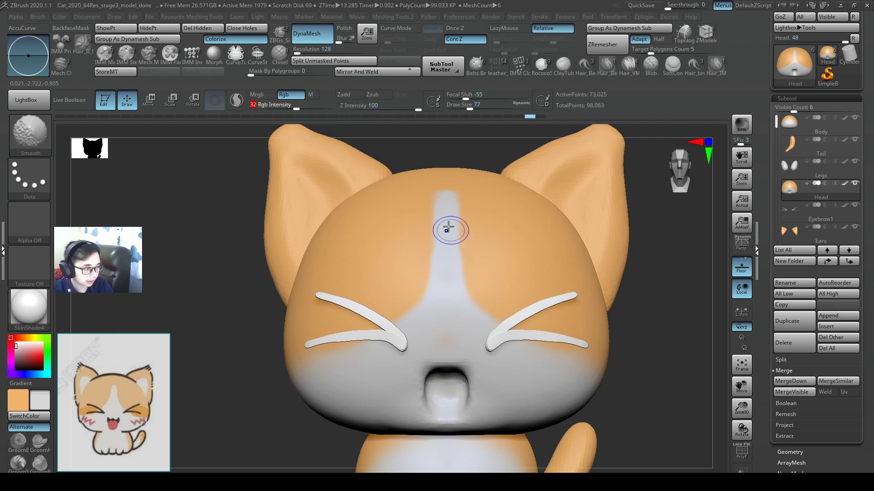
shift+drag(454, 252, 470, 325)
shift+drag(454, 220, 465, 276)
Step: Smooth the border between orange and light gray on the cheeks around the eyes
shift+drag(539, 336, 563, 338)
alt+right_drag(560, 334, 516, 310)
shift+drag(498, 323, 548, 350)
mouse_move(563, 341)
right_down()
mouse_move(542, 324)
mouse_move(521, 349)
right_up()
right_drag(566, 330, 550, 312)
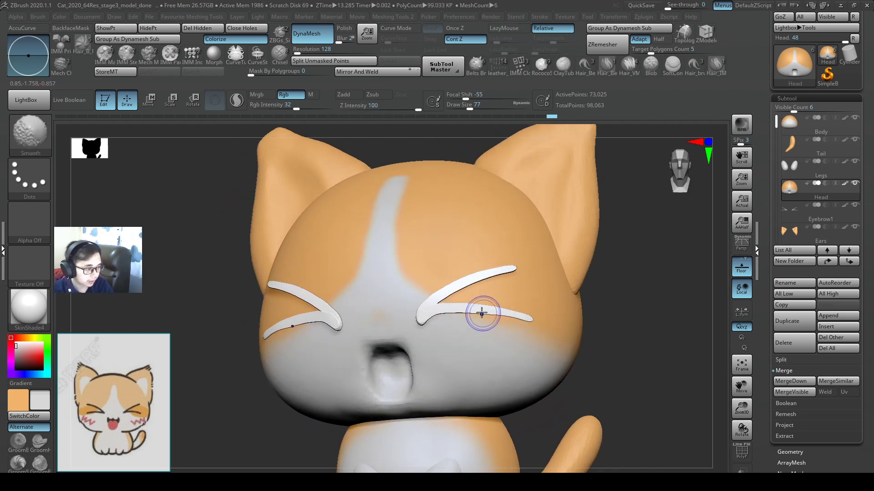
mouse_move(482, 313)
right_down()
mouse_move(568, 291)
mouse_move(548, 273)
mouse_move(475, 261)
right_up()
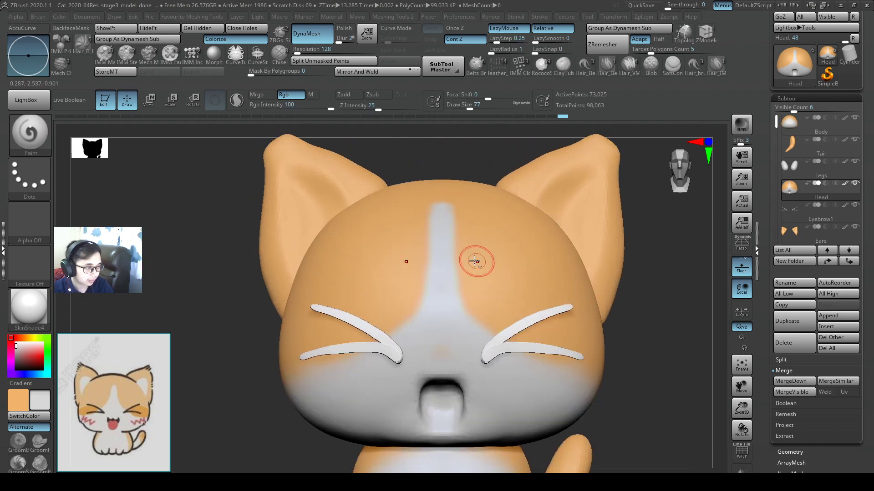
Step: Activate the Ears subtool, set the Draw Size to 128 and paint the inside of both ears light gray
alt+right_drag(499, 228, 491, 222)
alt+click(575, 180)
alt+right_drag(575, 179, 544, 223)
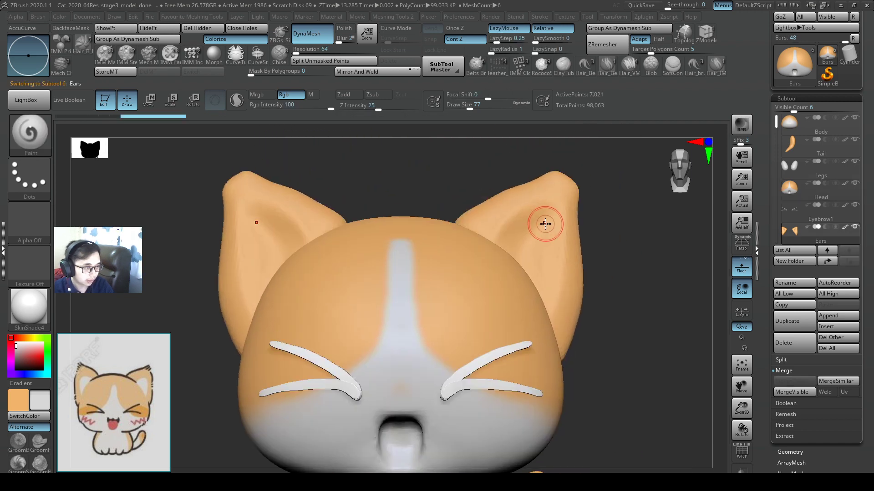
key(s)
drag(544, 224, 551, 225)
alt+right_drag(543, 220, 532, 248)
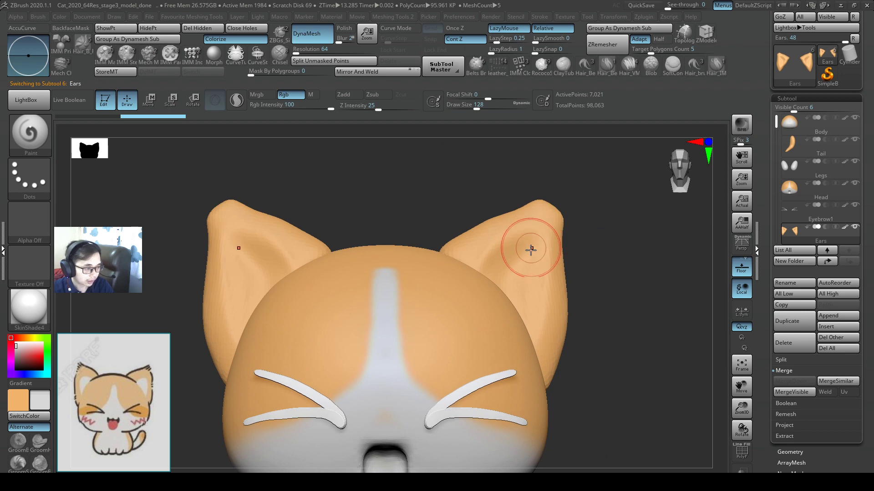
mouse_move(523, 260)
alt+mouse_down()
mouse_move(514, 291)
mouse_move(527, 242)
mouse_move(505, 294)
alt+mouse_up()
mouse_move(513, 259)
mouse_down()
mouse_move(503, 279)
mouse_move(523, 272)
mouse_move(517, 343)
mouse_up()
drag(534, 295, 529, 344)
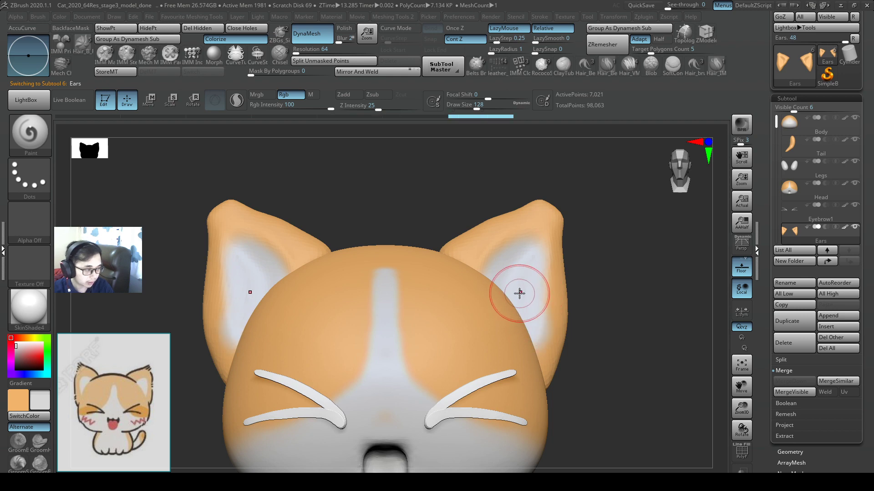
Step: Activate the Eyebrow1 subtool, set the color to black and fill the subtool with it
alt+right_drag(522, 284, 544, 243)
alt+click(503, 335)
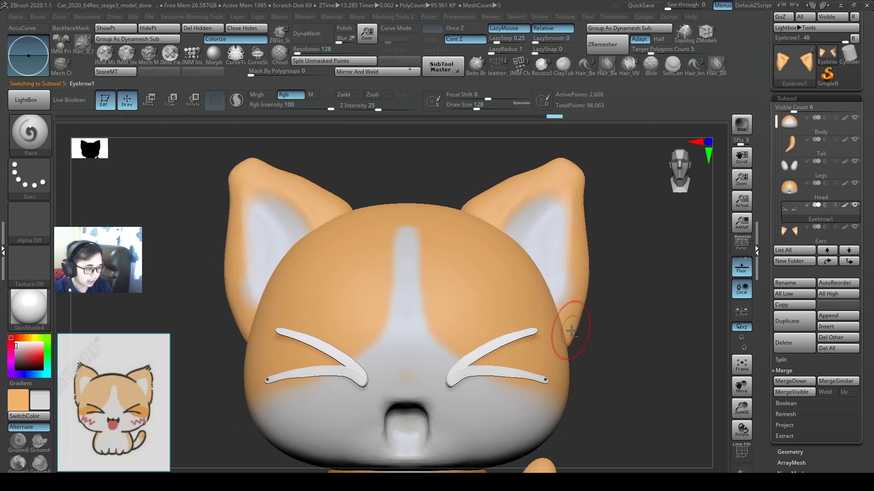
alt+right_drag(504, 341, 541, 302)
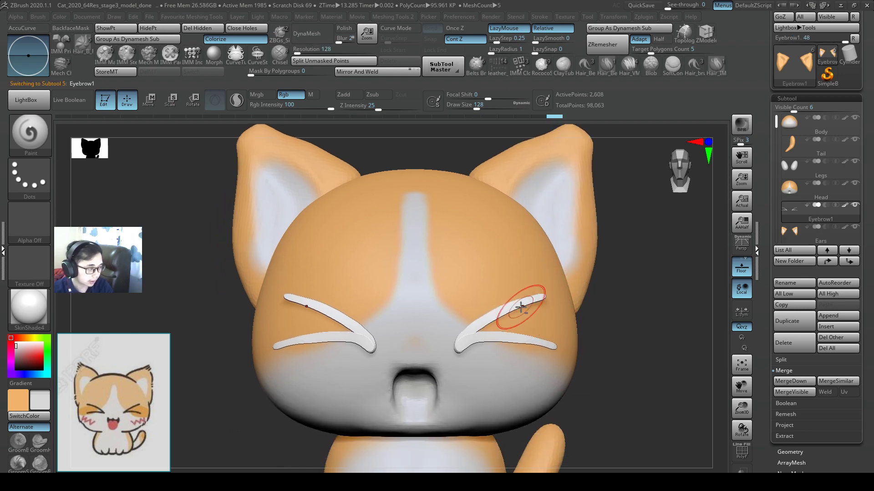
click(59, 17)
click(81, 210)
Step: Activate the Head subtool, zoom in on the mouth and reduce the Draw Size to 90
alt+right_drag(497, 220, 471, 230)
ctrl+right_drag(471, 231, 480, 284)
alt+right_drag(458, 312, 493, 298)
alt+click(496, 278)
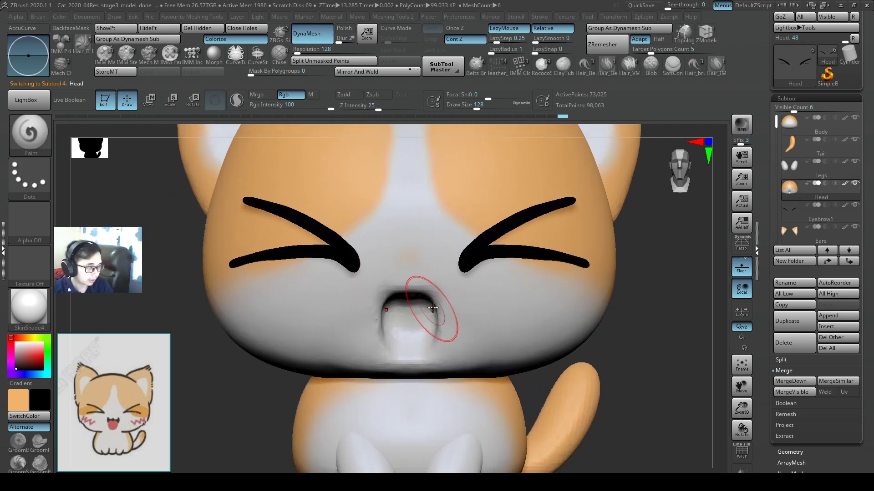
key(s)
drag(424, 313, 419, 313)
mouse_move(398, 227)
alt+right_down()
mouse_move(412, 252)
mouse_move(341, 253)
alt+right_up()
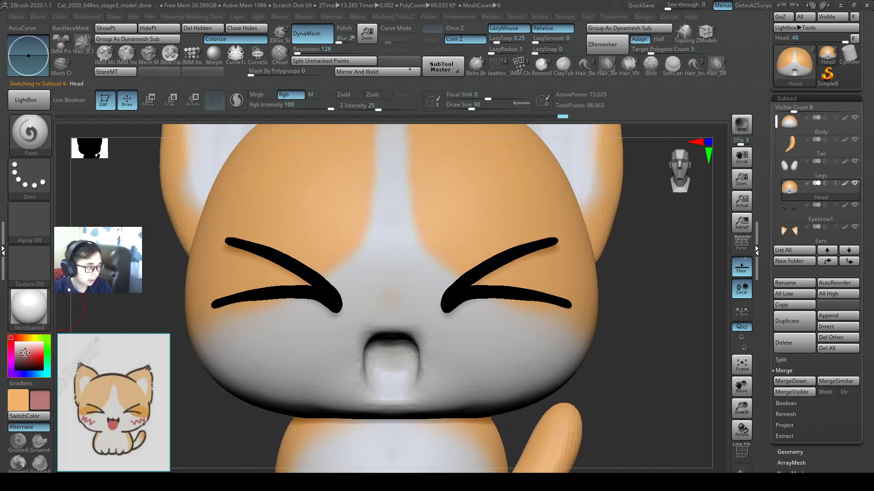
Step: Choose a muted pink color and paint the tongue area inside the mouth
right_drag(409, 370, 403, 353)
drag(401, 353, 400, 382)
right_drag(402, 376, 403, 341)
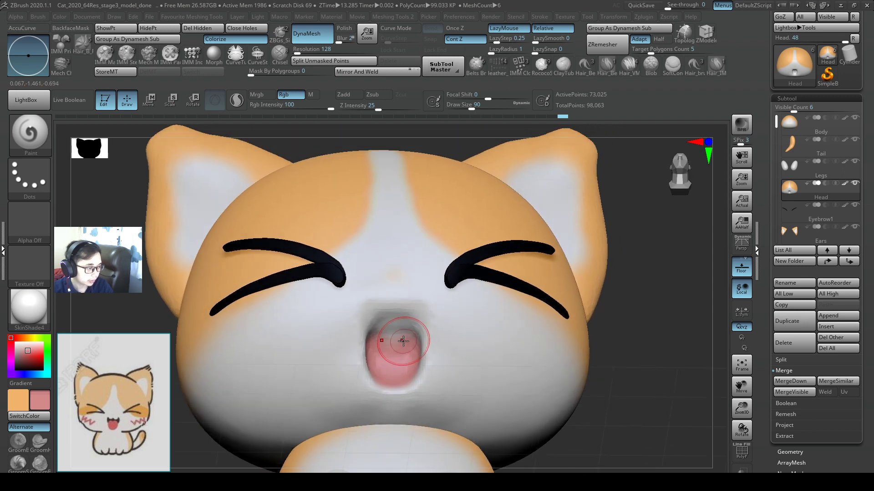
drag(409, 333, 408, 334)
Step: Reduce the Draw Size to 74 and paint the upper part of the mouth interior pink
right_drag(402, 340, 407, 326)
key(space)
drag(407, 325, 404, 325)
key(s)
drag(404, 327, 410, 331)
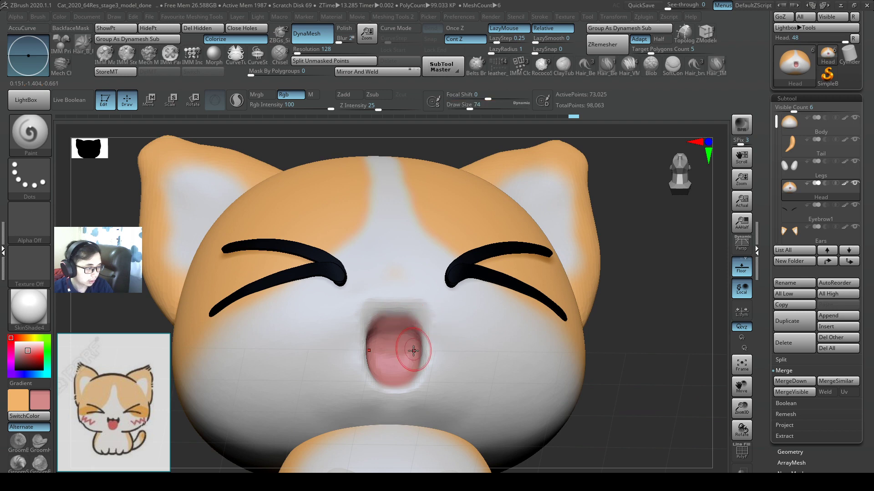
Step: Reduce the Draw Size to 33 for painting a blush mark on the cheek beside the mouth
mouse_move(413, 351)
right_down()
mouse_move(410, 362)
mouse_move(422, 350)
mouse_move(431, 362)
right_up()
ctrl+right_drag(495, 320, 469, 324)
mouse_move(519, 324)
ctrl+right_down()
mouse_move(512, 337)
mouse_move(538, 335)
mouse_move(521, 312)
ctrl+right_up()
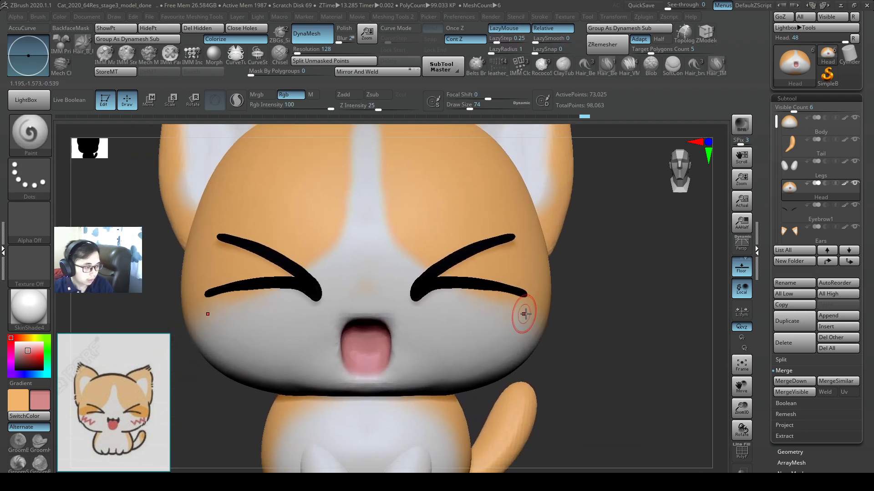
key(s)
drag(522, 318, 519, 318)
ctrl+right_drag(520, 324, 540, 336)
alt+right_drag(464, 320, 443, 300)
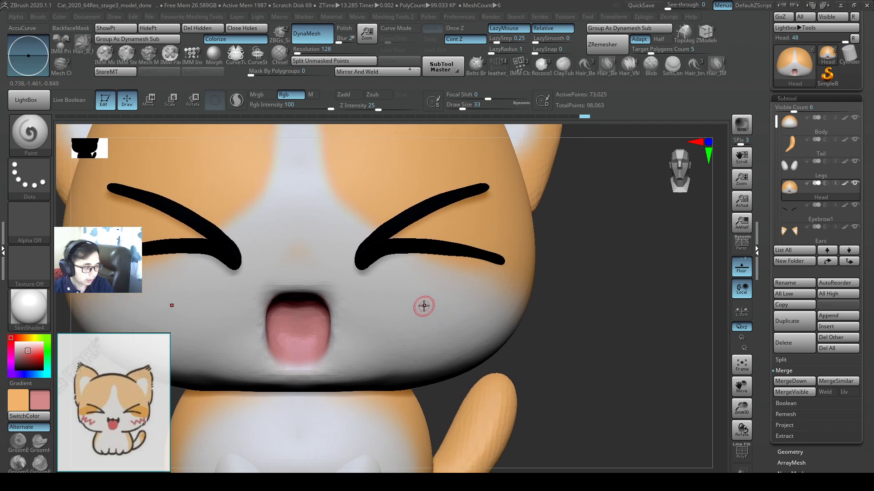
drag(426, 306, 447, 328)
key(ctrl+z)
key(s)
click(427, 302)
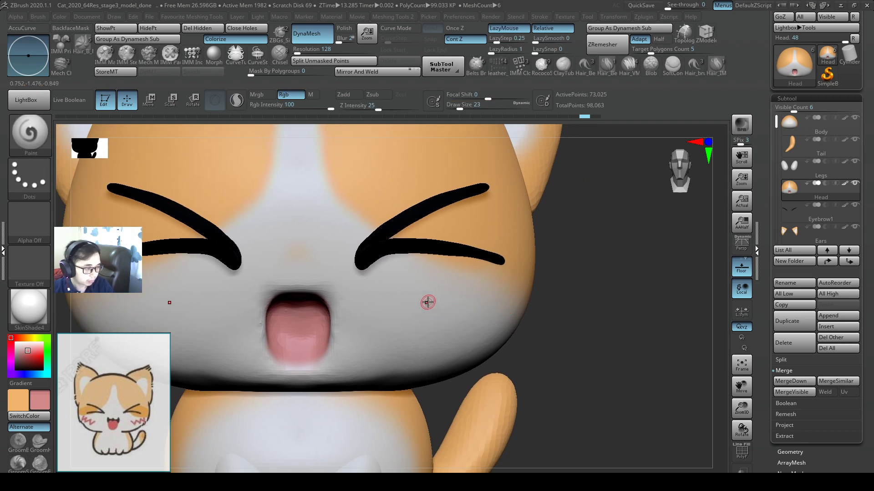
key(ctrl+z)
key(s)
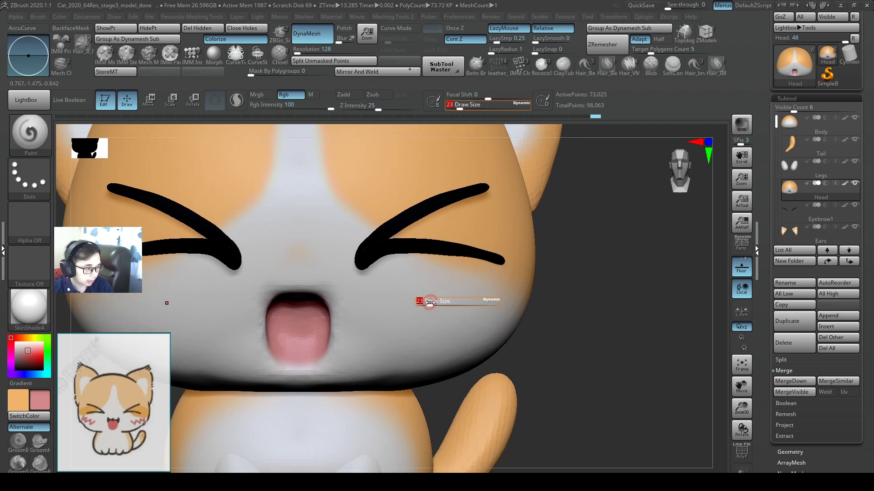
click(430, 299)
drag(432, 302, 461, 325)
key(ctrl+z)
Step: Set the Draw Size to 35 and paint pink zigzag blush marks across both cheeks below the eyes
key(s)
click(437, 300)
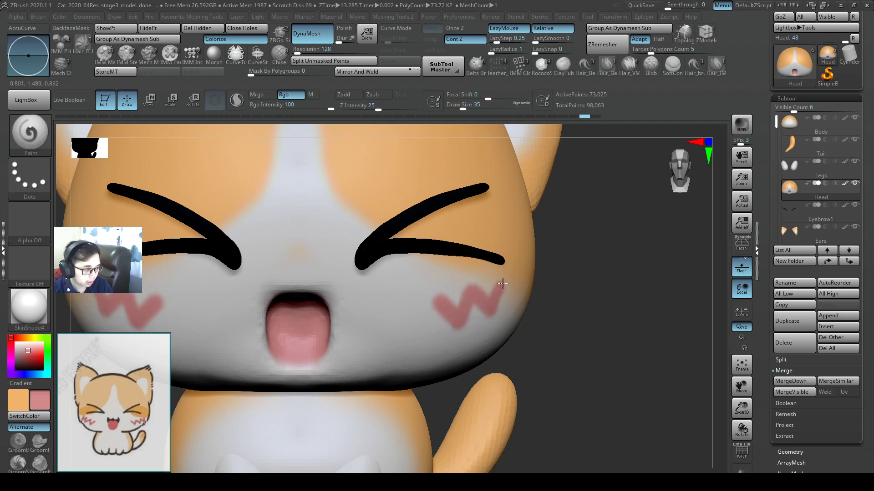
drag(525, 298, 516, 288)
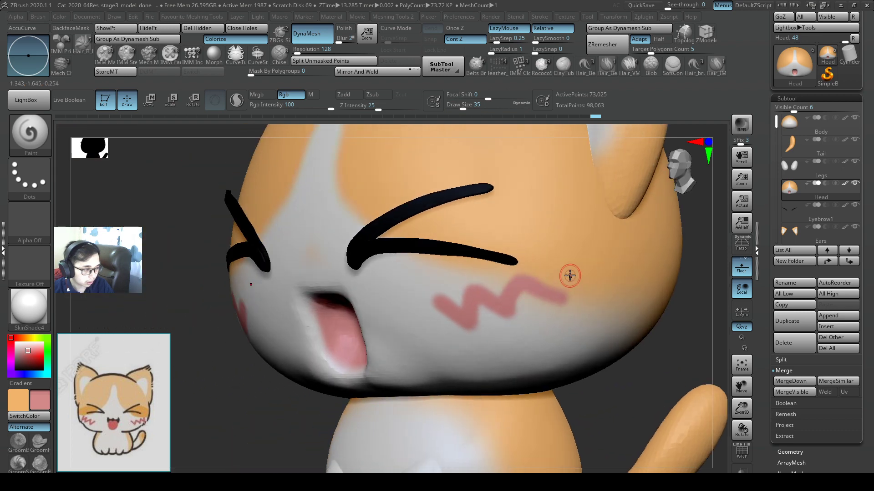
mouse_move(596, 273)
ctrl+right_down()
mouse_move(448, 269)
mouse_move(543, 244)
mouse_move(507, 265)
mouse_move(548, 259)
ctrl+right_up()
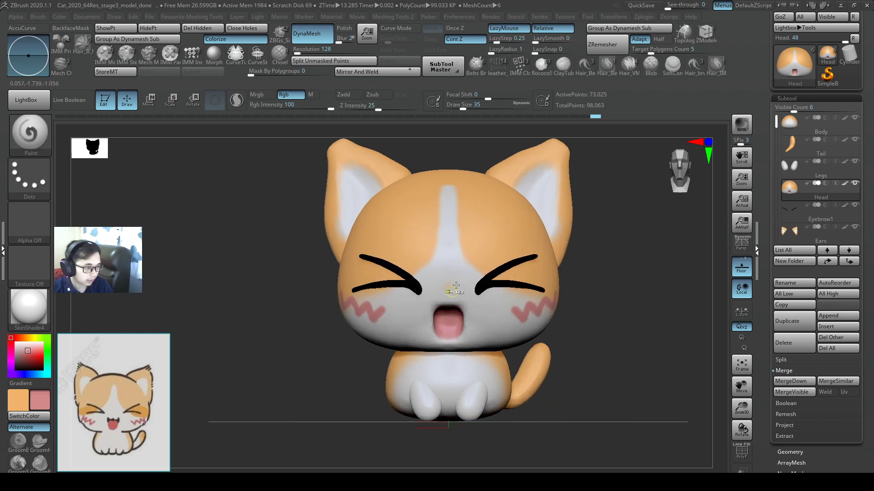
Step: Sample the light grey face color, set the Draw Size to 112 and paint over the orange spot above the mouth
ctrl+right_drag(456, 285, 474, 277)
ctrl+right_drag(495, 315, 531, 317)
mouse_move(601, 305)
right_down()
mouse_move(586, 306)
mouse_move(583, 283)
mouse_move(523, 282)
mouse_move(453, 254)
mouse_move(446, 290)
mouse_move(456, 275)
mouse_move(442, 288)
right_up()
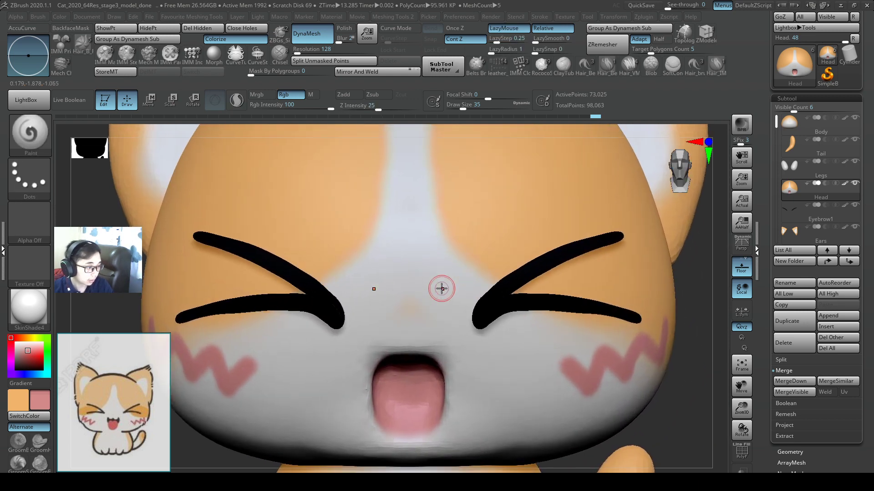
key(c)
key(s)
mouse_move(428, 275)
mouse_down()
mouse_move(439, 276)
mouse_move(405, 320)
mouse_move(404, 309)
mouse_up()
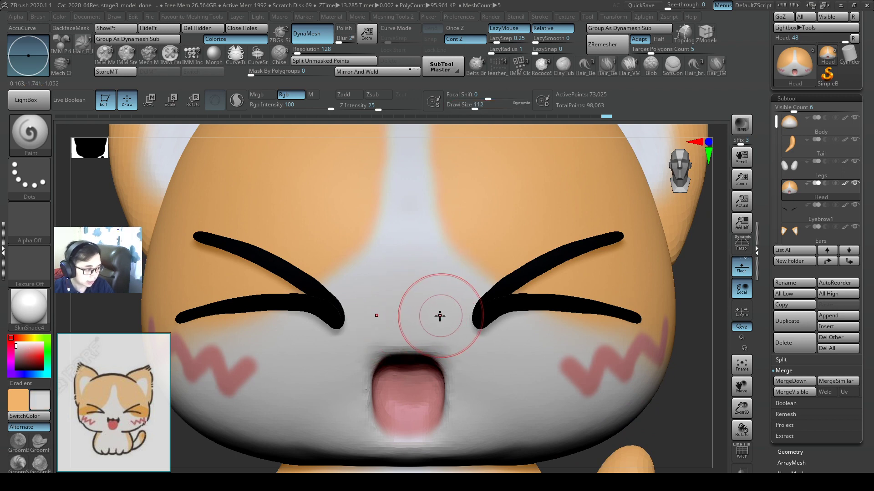
Step: Sample black as the paint color and reduce the Draw Size to 29 for work above the mouth
alt+right_drag(439, 312, 419, 327)
key(s)
drag(421, 327, 412, 327)
alt+right_drag(488, 264, 560, 191)
ctrl+right_drag(559, 191, 543, 266)
key(c)
key(bracketleft)
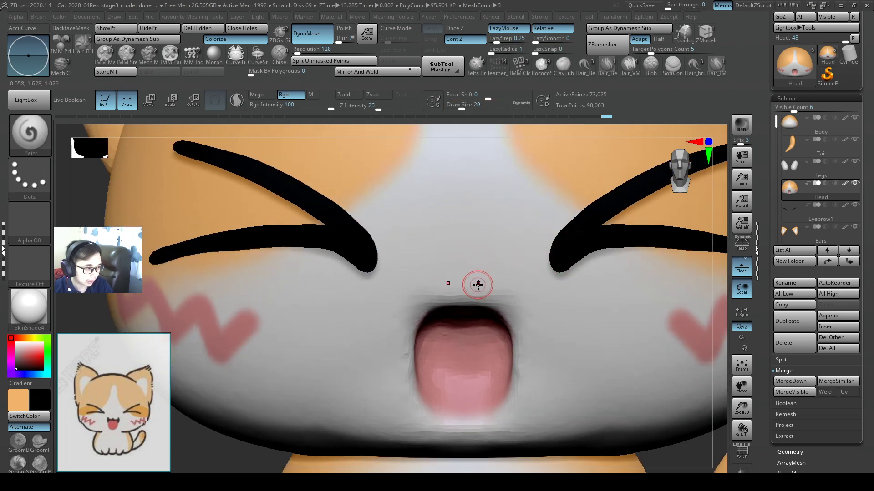
Step: Set the Draw Size to 39 and paint a black upper lip with a small central peak above the mouth
ctrl+right_drag(504, 316, 414, 314)
alt+right_drag(483, 276, 446, 229)
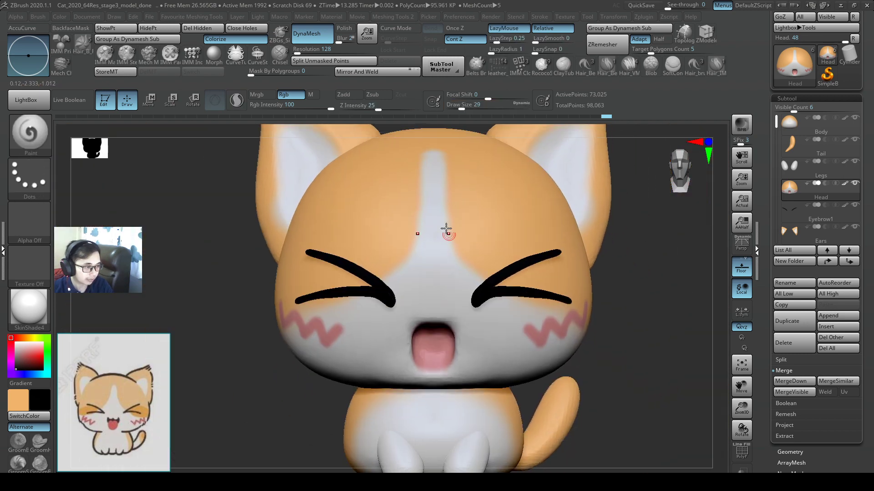
ctrl+right_drag(517, 346, 507, 302)
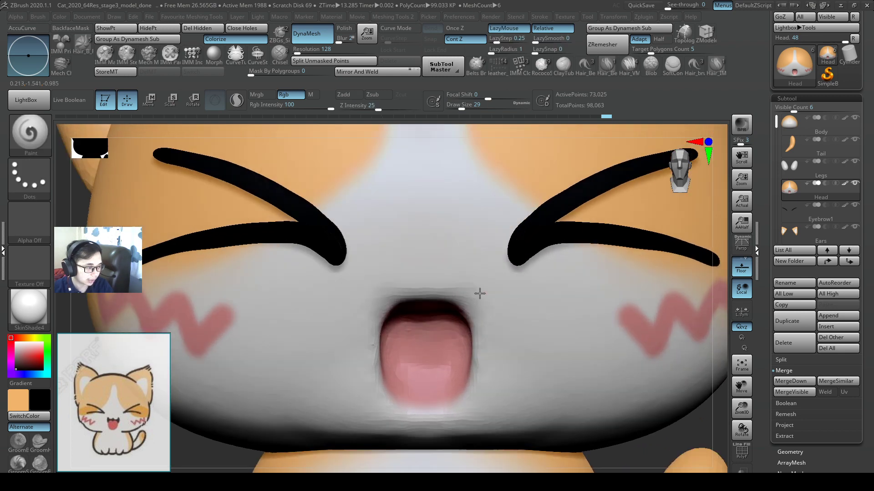
key(s)
drag(482, 289, 484, 290)
right_drag(488, 292, 478, 250)
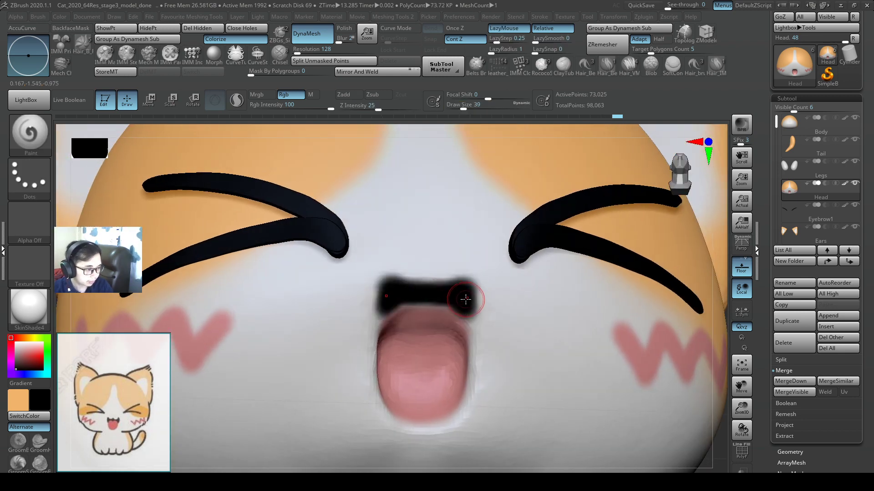
right_drag(467, 302, 431, 296)
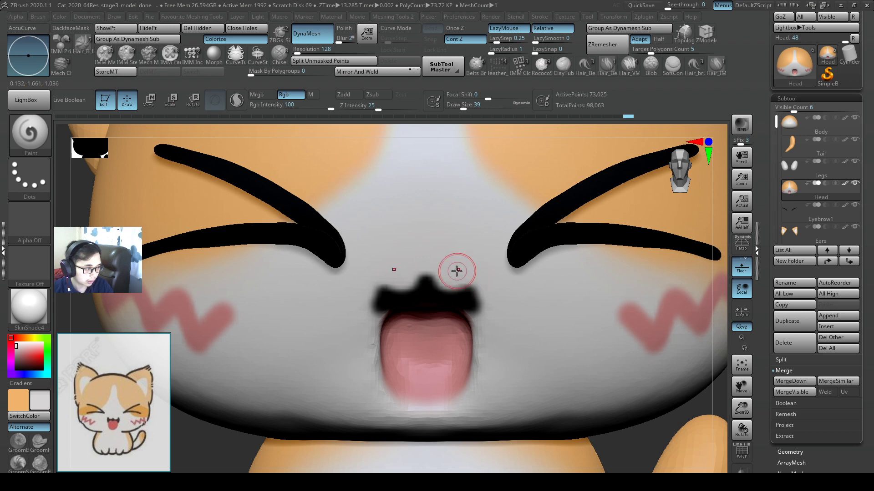
Step: Sample the tongue's pink and set the Draw Size to 46 for touching up the mouth interior
alt+right_drag(496, 296, 467, 282)
key(c)
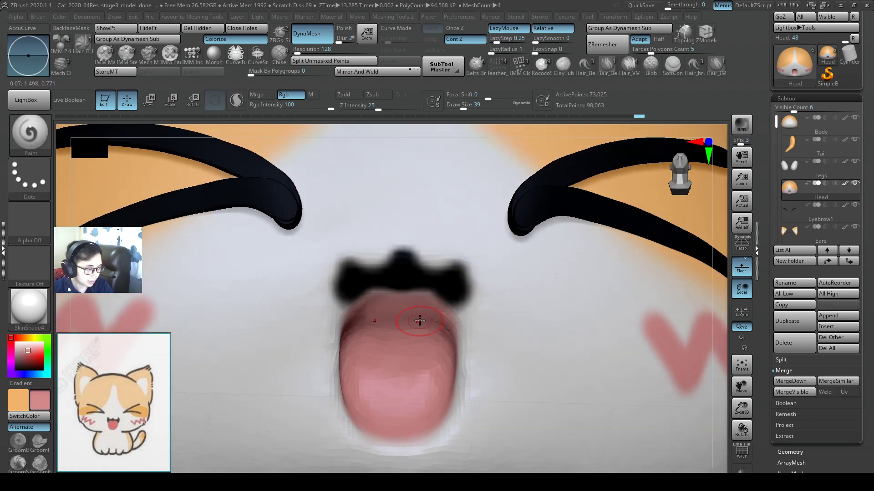
right_drag(416, 339, 425, 289)
key(ctrl+z)
key(s)
drag(431, 298, 433, 300)
key(s)
click(440, 301)
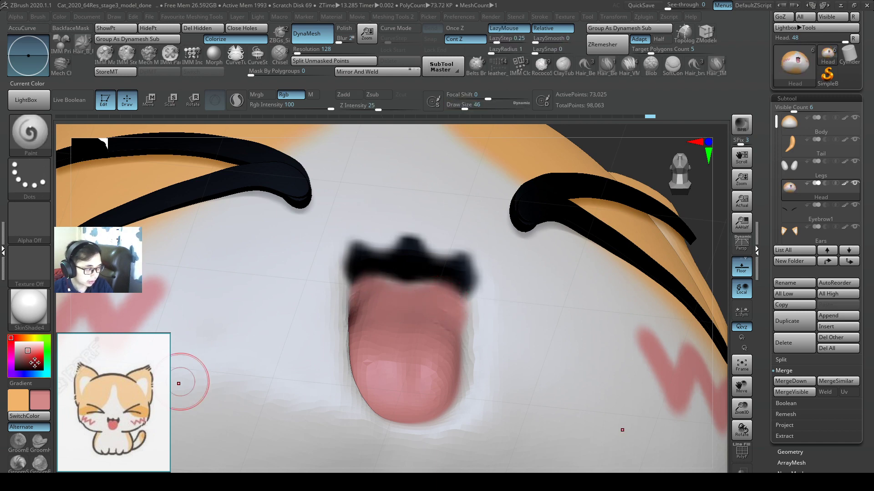
Step: Choose a dark red color, reduce the Draw Size to 22 and paint the upper part of the mouth interior
mouse_move(410, 294)
mouse_down()
mouse_move(446, 299)
mouse_move(442, 292)
mouse_move(450, 306)
mouse_move(437, 293)
mouse_up()
key(ctrl+z)
key(bracketleft)
key(bracketleft)
key(bracketleft)
key(s)
key(s)
drag(436, 295, 430, 296)
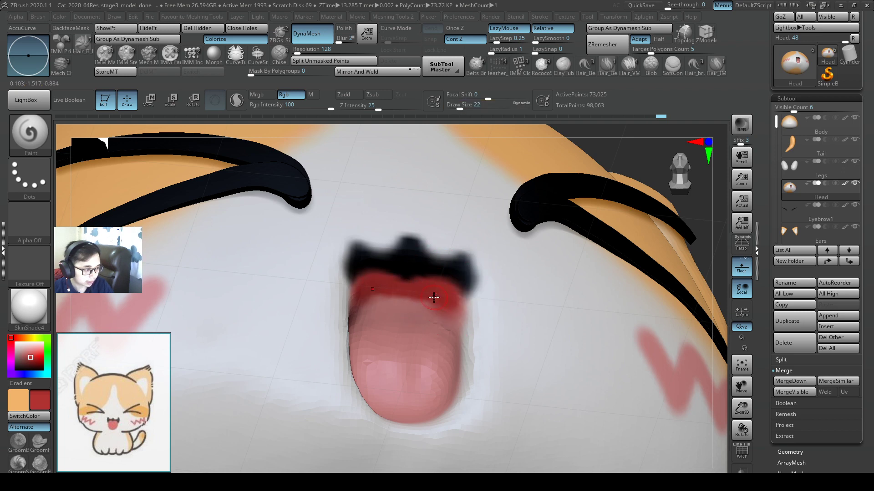
Step: Smooth the dark red paint into the pink tongue color, using a Draw Size of 41
key(shift)
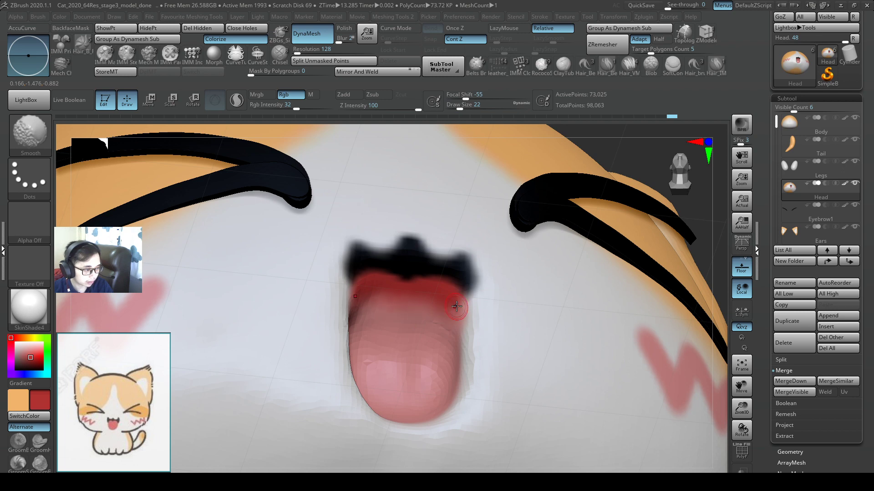
key(shift)
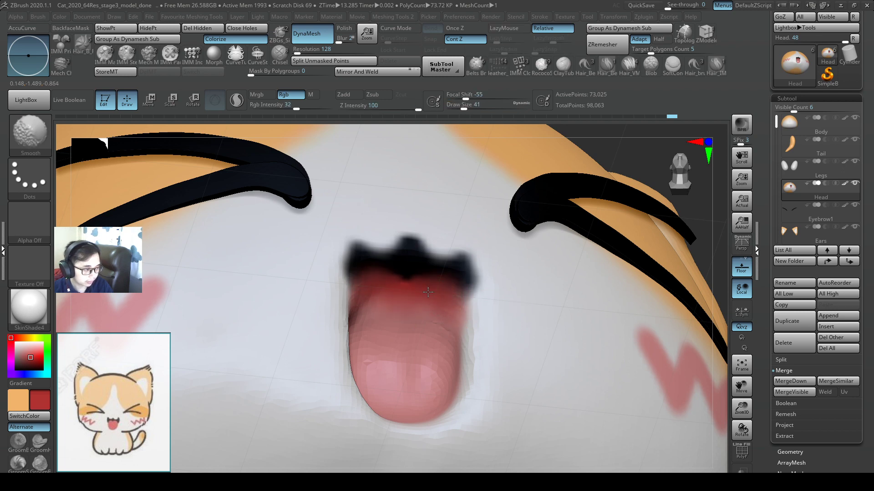
shift+drag(427, 292, 409, 284)
Step: Sample the light grey face color, set the Draw Size to 29 and trim the outer edges of the black upper lip
mouse_move(462, 303)
right_down()
mouse_move(496, 305)
mouse_move(460, 293)
mouse_move(575, 292)
right_up()
mouse_move(507, 283)
alt+right_down()
mouse_move(504, 268)
mouse_move(491, 275)
mouse_move(495, 258)
alt+right_up()
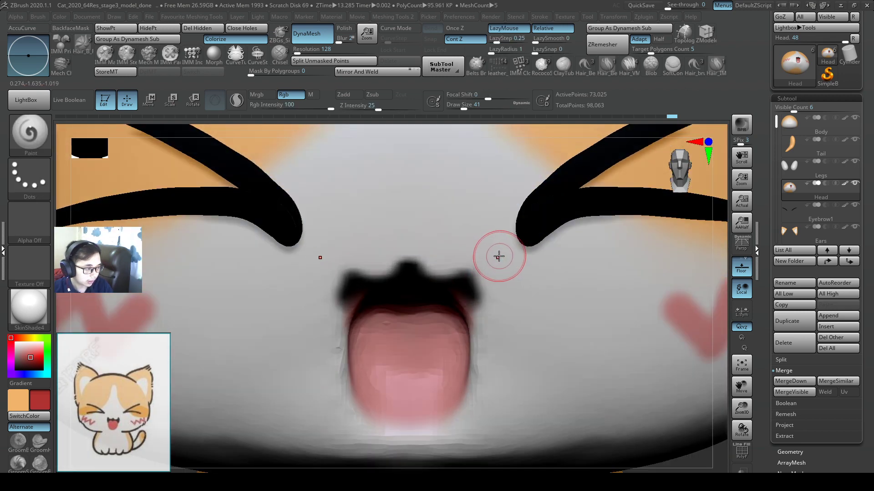
key(c)
key(s)
drag(504, 280, 496, 273)
key(s)
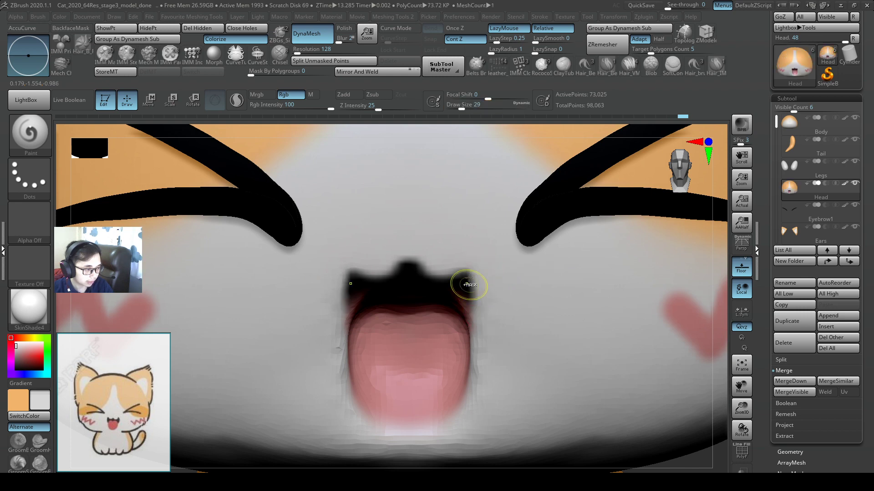
ctrl+click(469, 284)
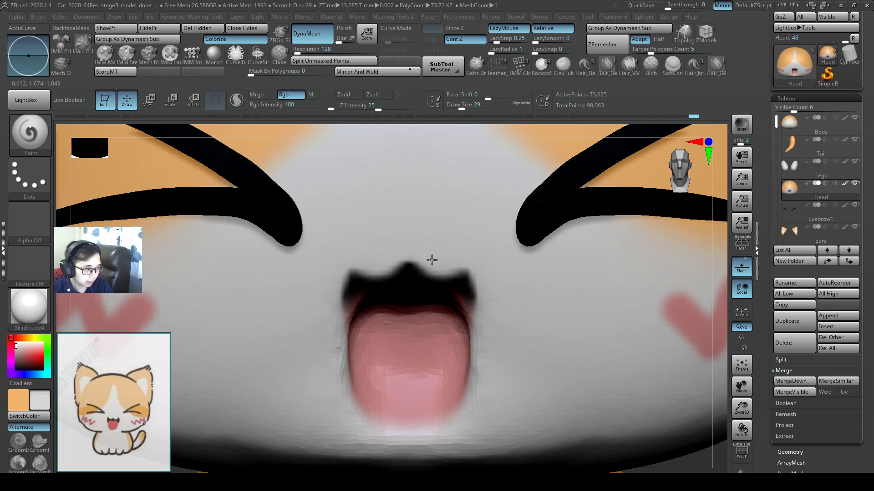
Step: Switch to the SnakeHook brush with a Draw Size of 71 and turn off its Rgb channel
ctrl+right_drag(490, 236, 401, 364)
ctrl+right_drag(405, 264, 390, 314)
mouse_move(440, 278)
alt+right_down()
mouse_move(509, 304)
mouse_move(455, 305)
alt+right_up()
key(2)
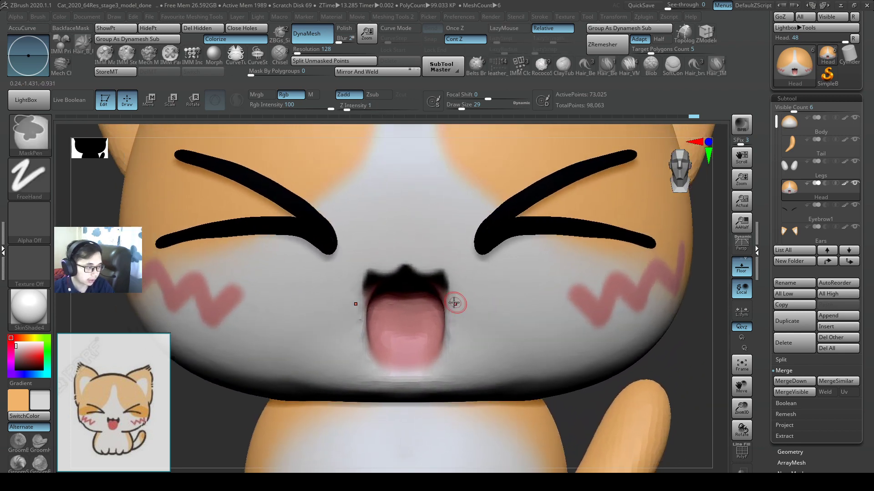
key(s)
drag(446, 304, 450, 303)
mouse_move(452, 304)
ctrl+right_down()
mouse_move(481, 305)
mouse_move(447, 282)
ctrl+right_up()
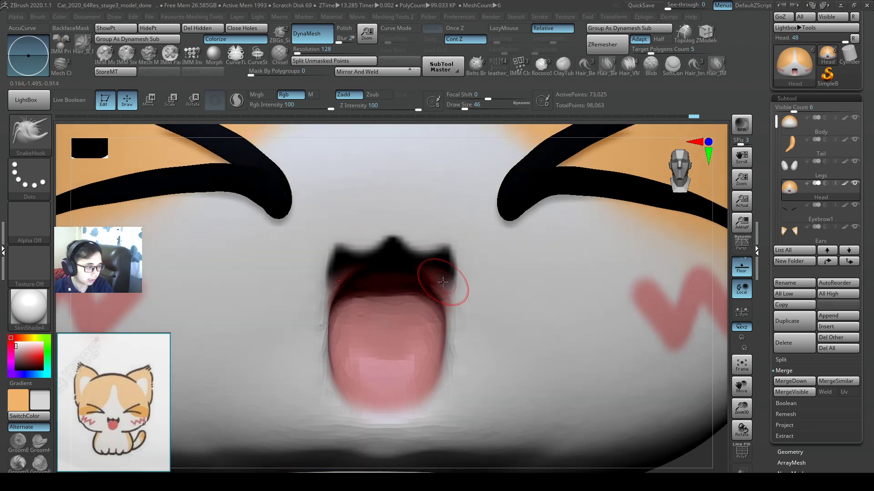
key(s)
drag(446, 282, 452, 283)
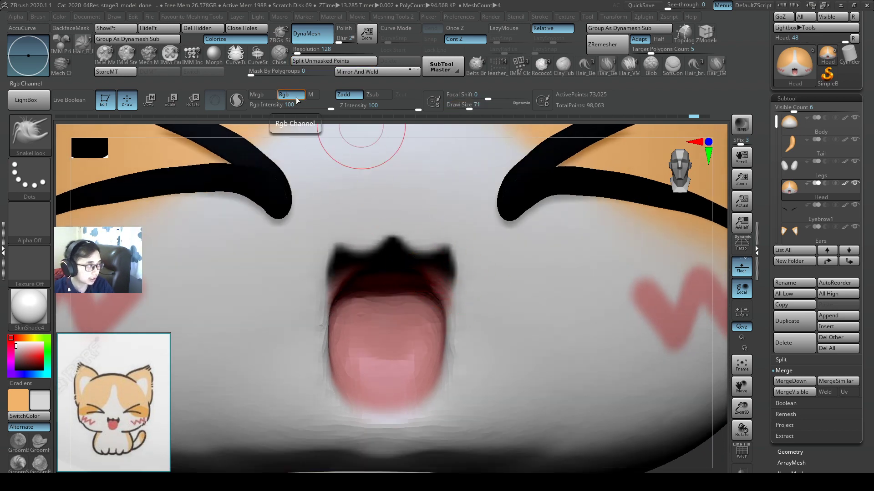
click(292, 93)
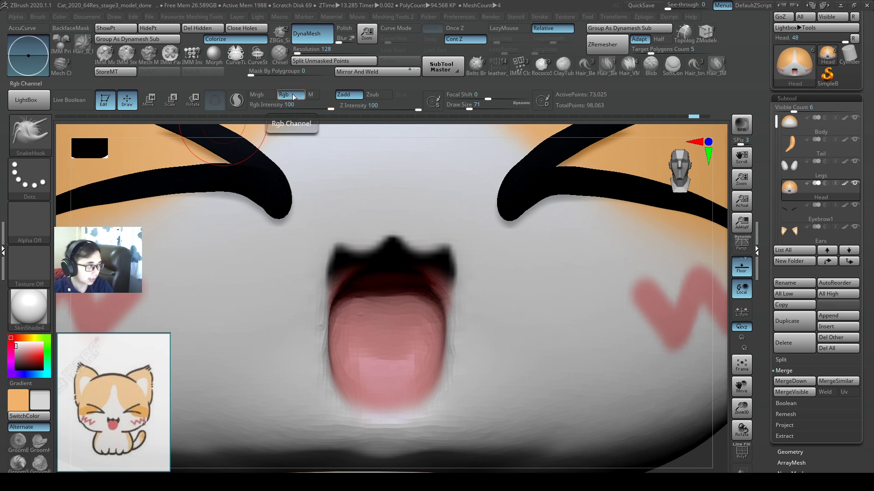
Step: Set the Draw Size to 74 and pull the edges of the mouth opening into shape with SnakeHook
mouse_move(449, 299)
right_down()
mouse_move(430, 279)
mouse_move(445, 278)
mouse_move(444, 315)
right_up()
key(space)
key(s)
drag(443, 303, 438, 320)
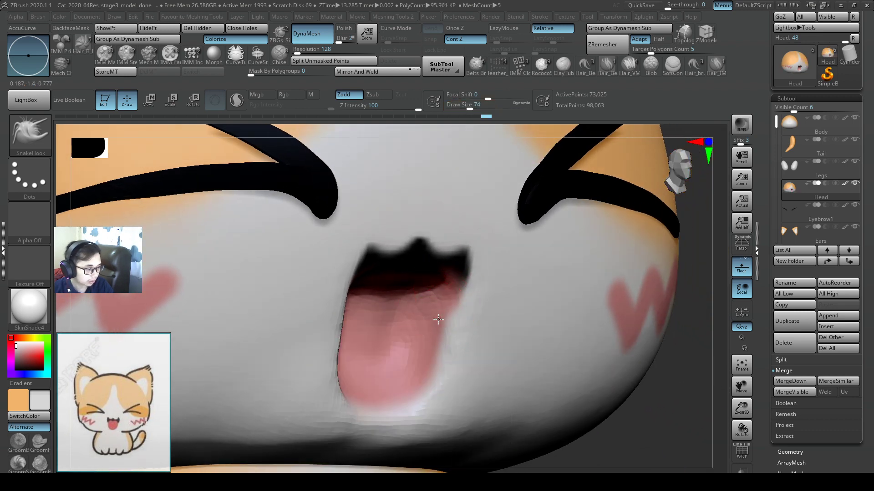
mouse_move(434, 280)
shift+right_down()
mouse_move(432, 261)
mouse_move(439, 313)
mouse_move(459, 294)
shift+right_up()
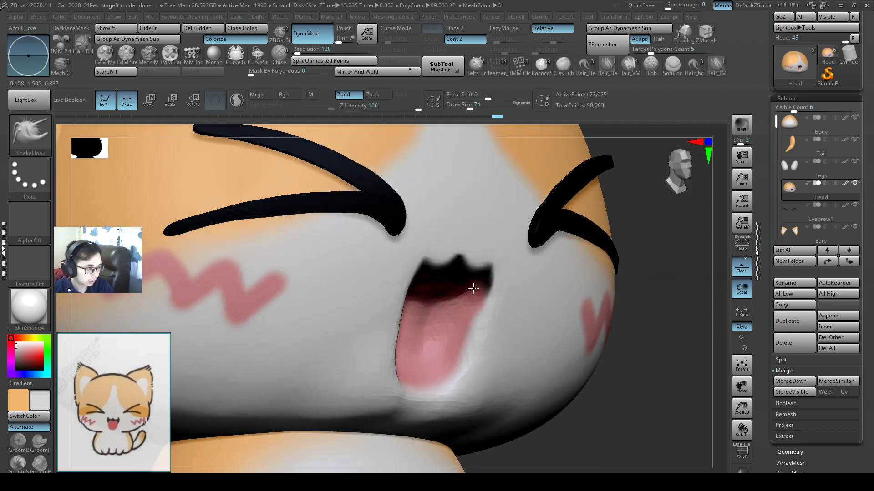
shift+right_drag(521, 310, 355, 282)
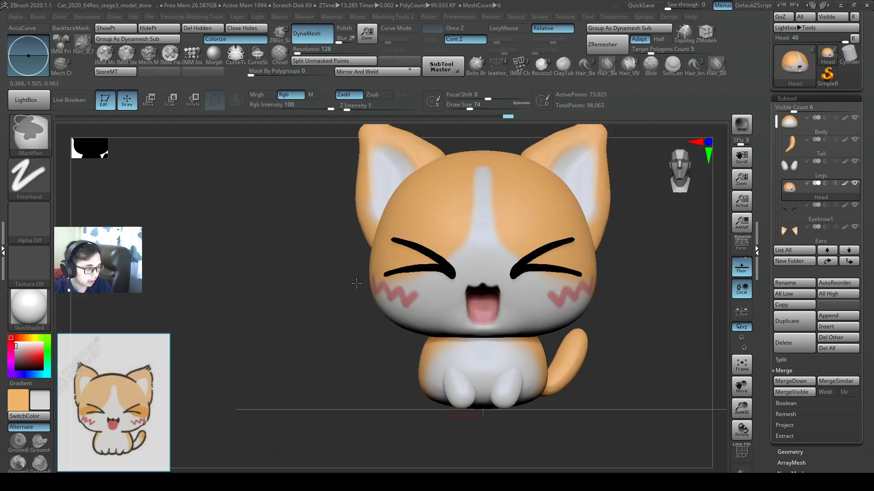
Step: Choose a muted red color, undo the stray SnakeHook stroke and switch back to the Paint brush
alt+right_drag(437, 304, 424, 325)
mouse_move(424, 324)
ctrl+right_down()
mouse_move(456, 259)
mouse_move(409, 248)
ctrl+right_up()
ctrl+right_drag(503, 236, 519, 292)
ctrl+right_drag(453, 343, 476, 215)
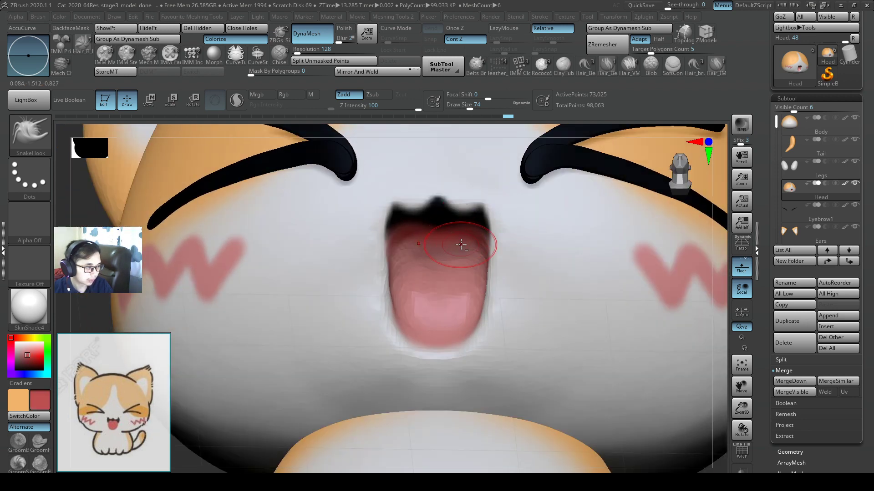
right_drag(461, 244, 468, 230)
key(ctrl+z)
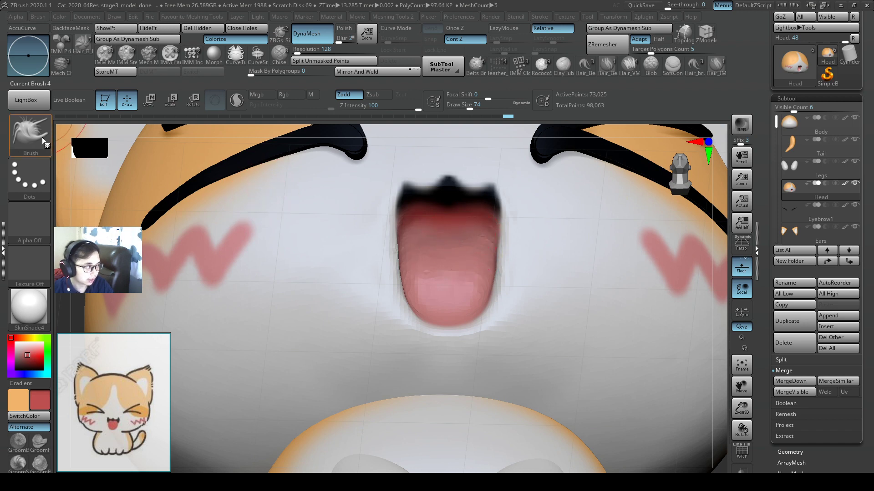
click(31, 134)
click(523, 292)
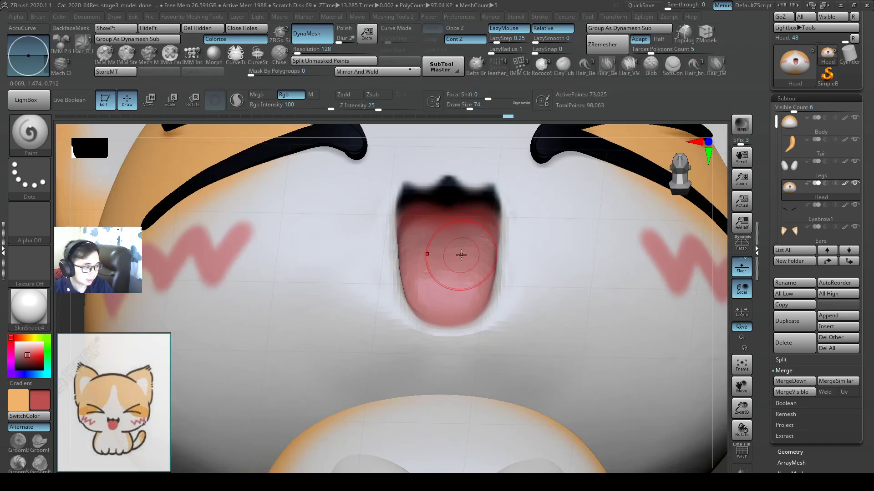
Step: Reduce the Draw Size to 54 and paint the tongue and mouth interior in muted red
right_drag(478, 283, 493, 265)
key(s)
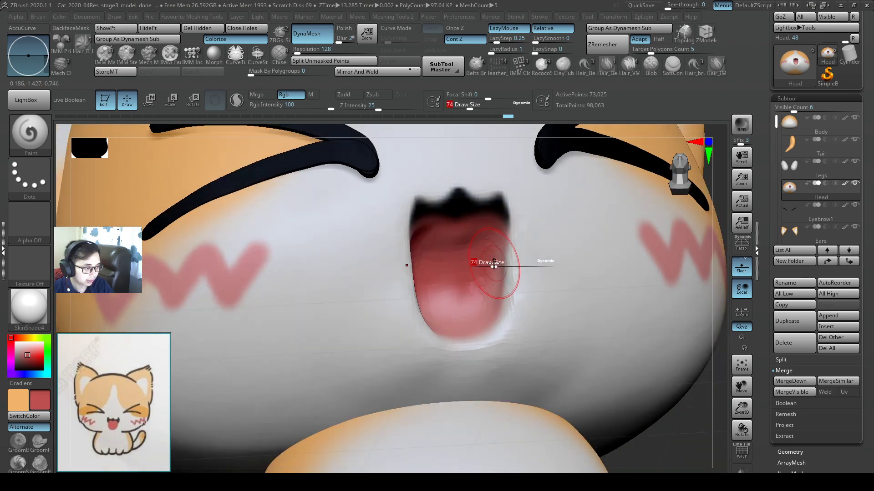
drag(493, 266, 490, 266)
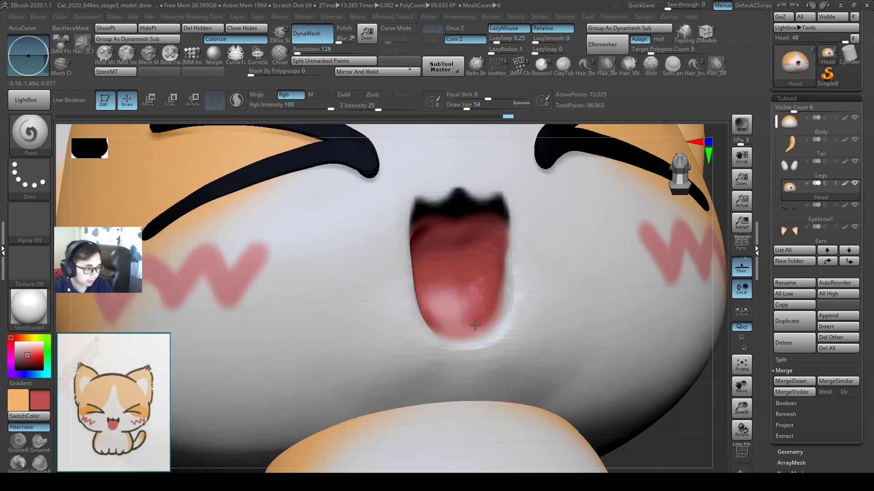
right_drag(475, 325, 476, 319)
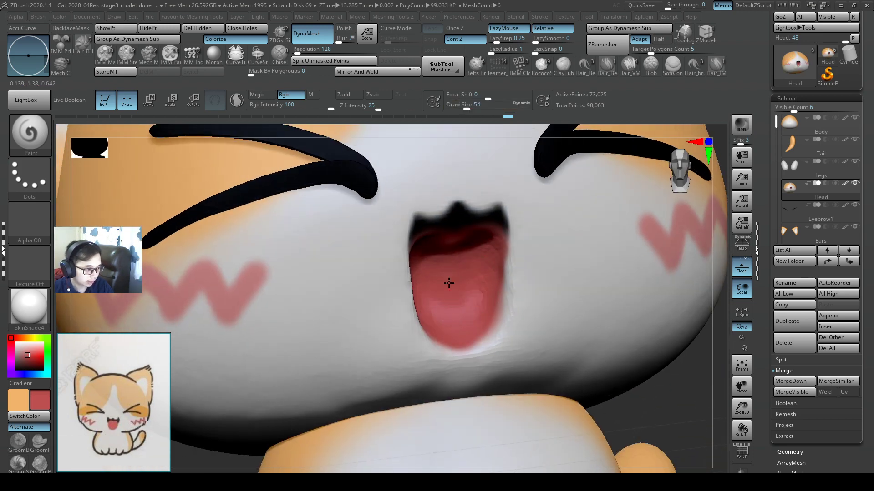
Step: Switch to the SnakeHook brush, try pulling the side edges of the mouth at Draw Size 149 and undo the stroke
mouse_move(479, 254)
shift+right_down()
mouse_move(495, 253)
mouse_move(454, 262)
mouse_move(501, 279)
shift+right_up()
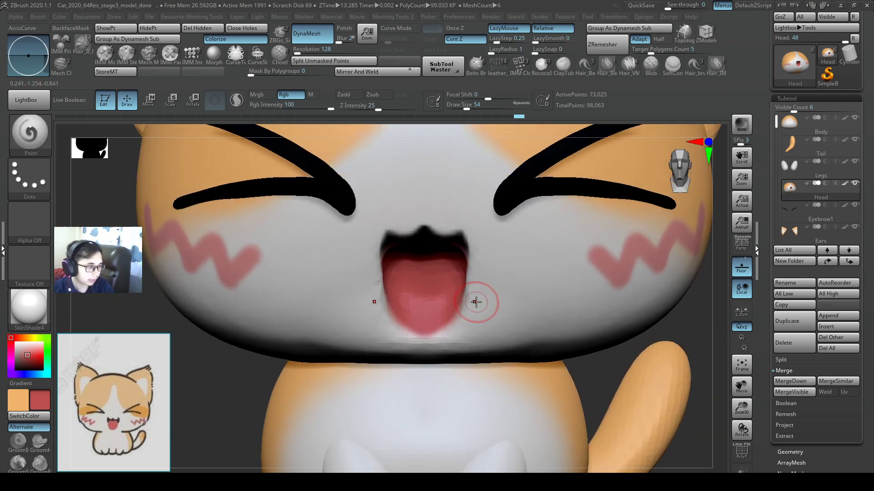
key(b)
key(s)
key(h)
key(s)
drag(474, 293, 487, 295)
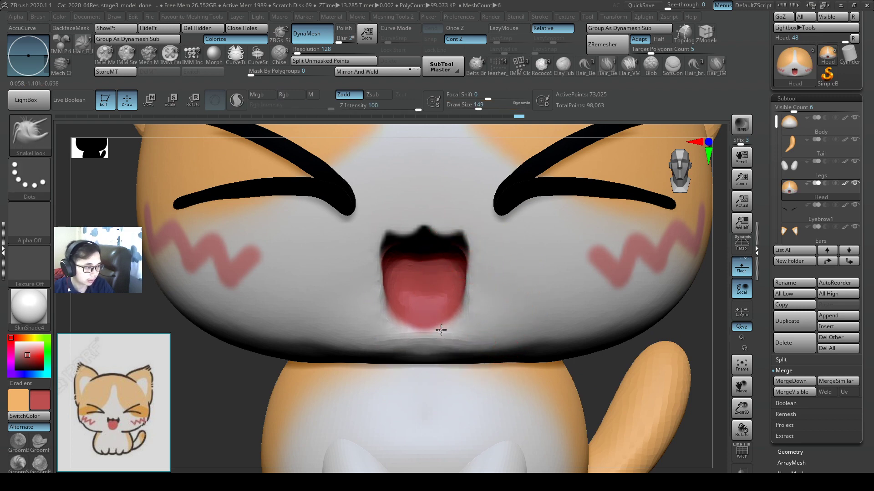
key(ctrl+z)
Step: Reduce the Draw Size to 97 and refine the side edges of the mouth with SnakeHook
key(s)
drag(462, 328, 447, 332)
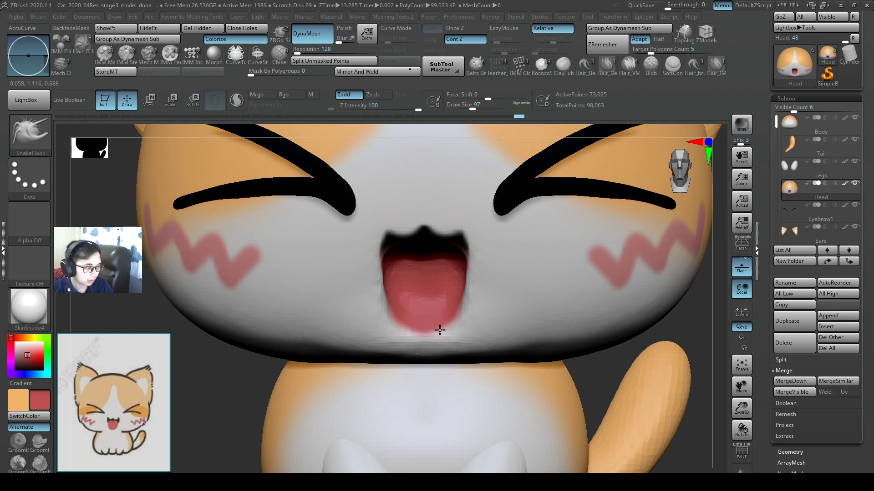
drag(476, 293, 481, 298)
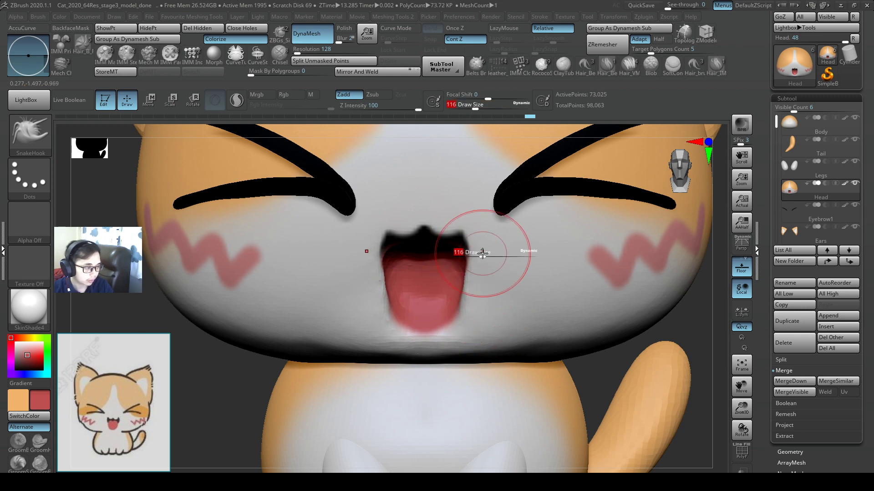
drag(483, 252, 478, 253)
ctrl+right_drag(484, 254, 509, 311)
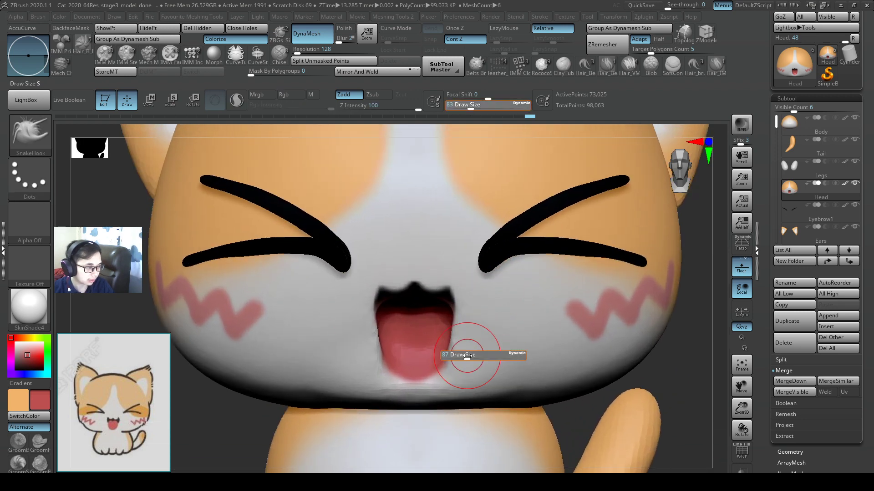
ctrl+right_drag(455, 361, 471, 333)
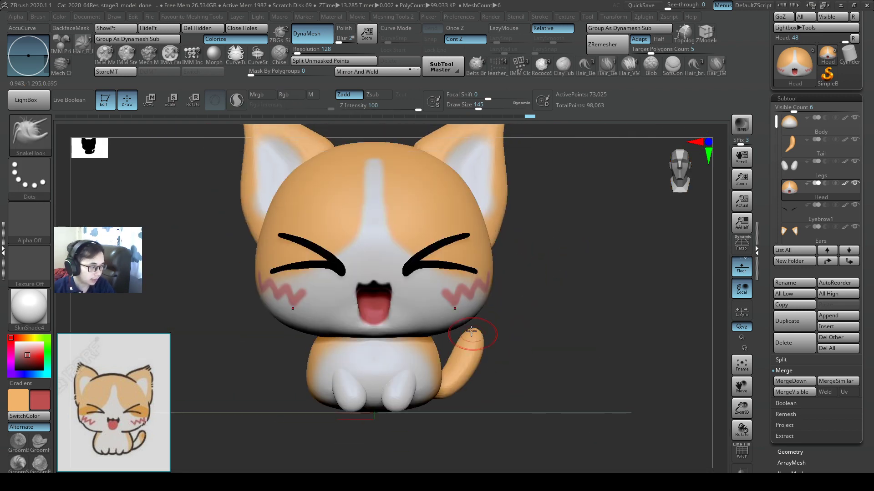
Step: Make the Body subtool active and pick the light color from its belly
alt+right_drag(505, 309, 493, 333)
alt+click(464, 361)
ctrl+right_drag(464, 360, 488, 335)
key(b)
key(s)
key(h)
alt+click(348, 312)
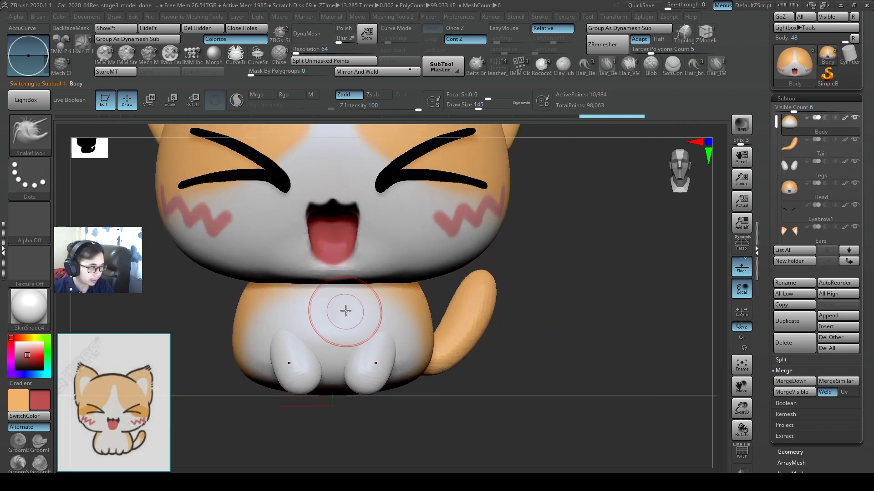
key(c)
Step: Switch to the Paint brush with a Draw Size of 104 and keep the Rgb Intensity at 100
alt+right_drag(523, 328, 525, 294)
mouse_move(524, 293)
ctrl+right_down()
mouse_move(463, 278)
mouse_move(491, 291)
mouse_move(493, 346)
mouse_move(500, 325)
ctrl+right_up()
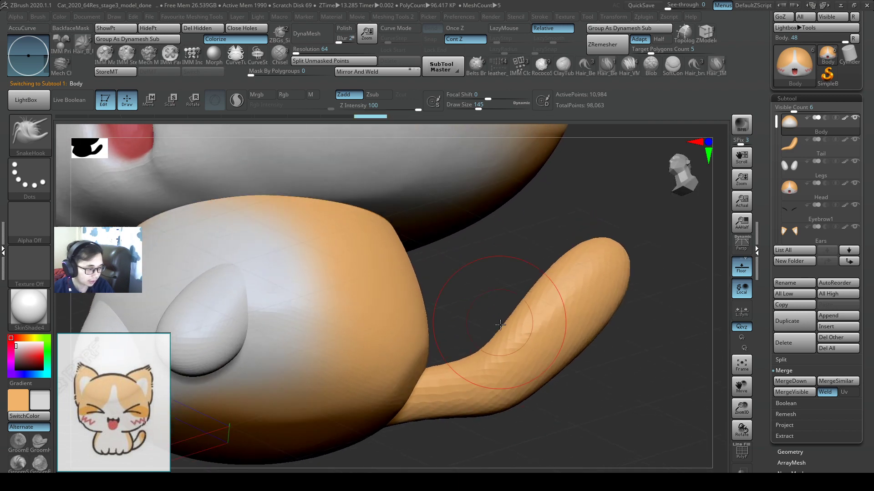
click(29, 142)
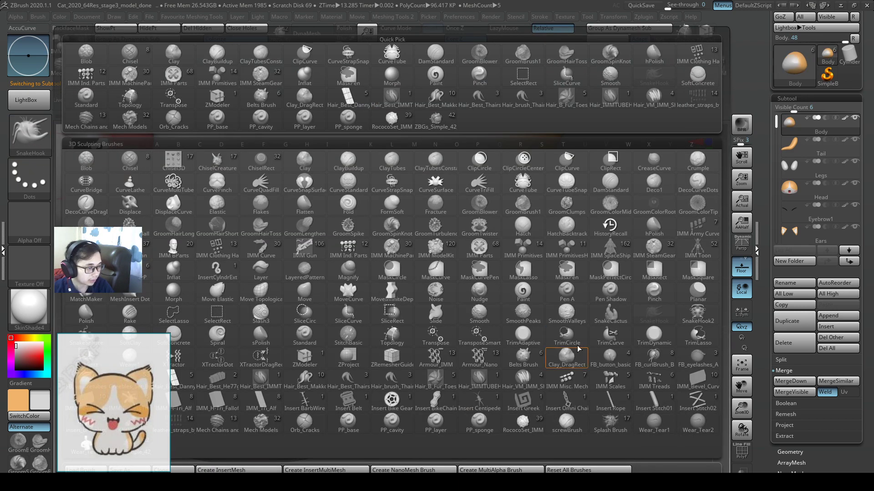
click(518, 293)
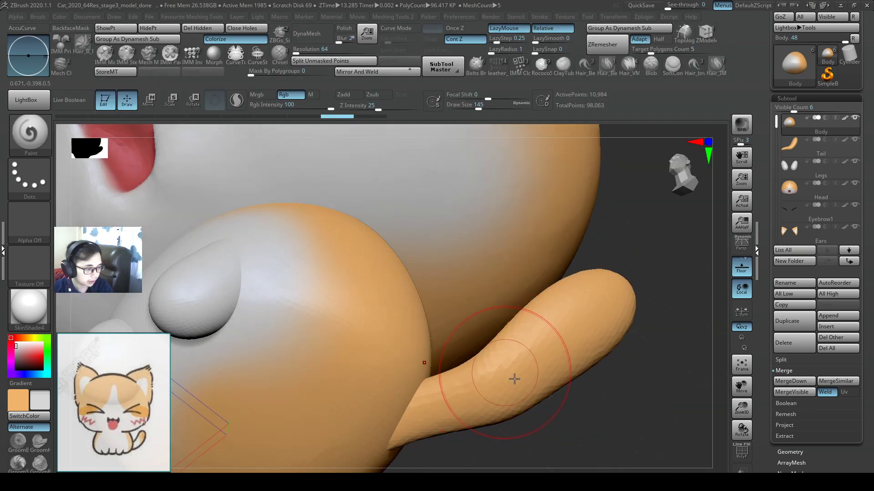
right_drag(515, 378, 515, 390)
key(s)
drag(516, 376, 511, 368)
right_drag(511, 369, 466, 391)
key(space)
drag(500, 352, 496, 374)
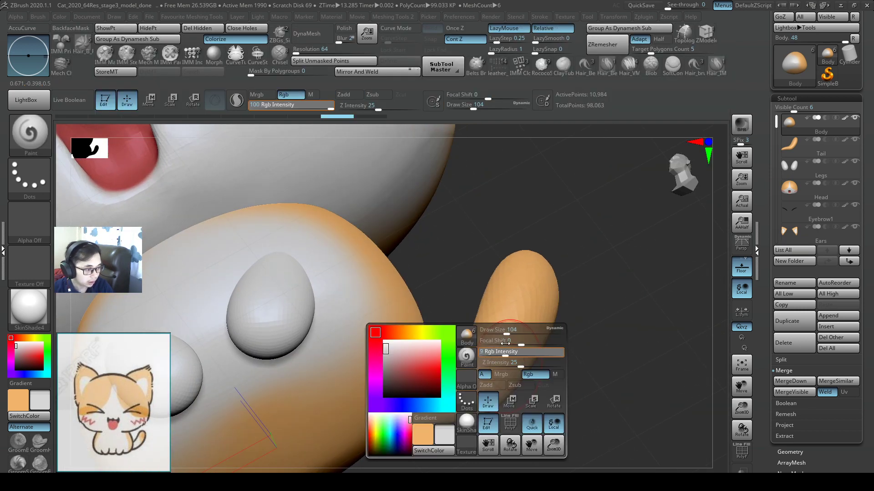
right_drag(559, 319, 458, 432)
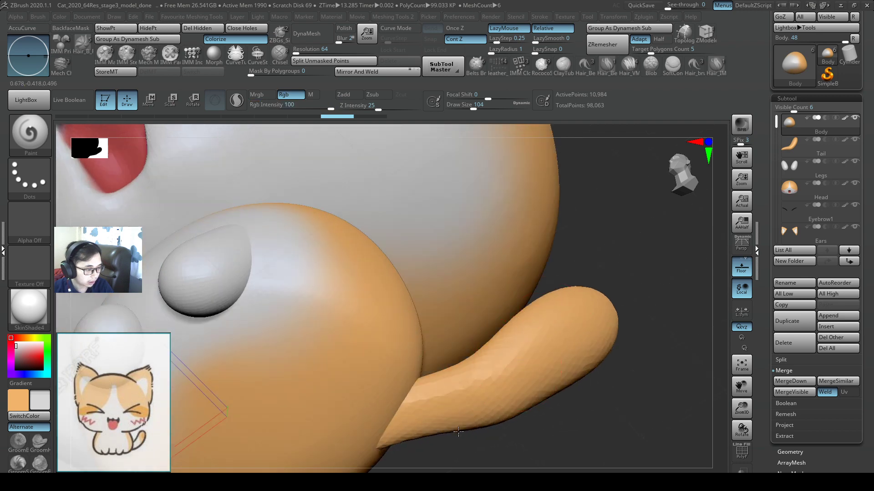
Step: Select the Tail subtool and paint the lower half of the tail in the light color
alt+click(545, 369)
drag(566, 334, 436, 411)
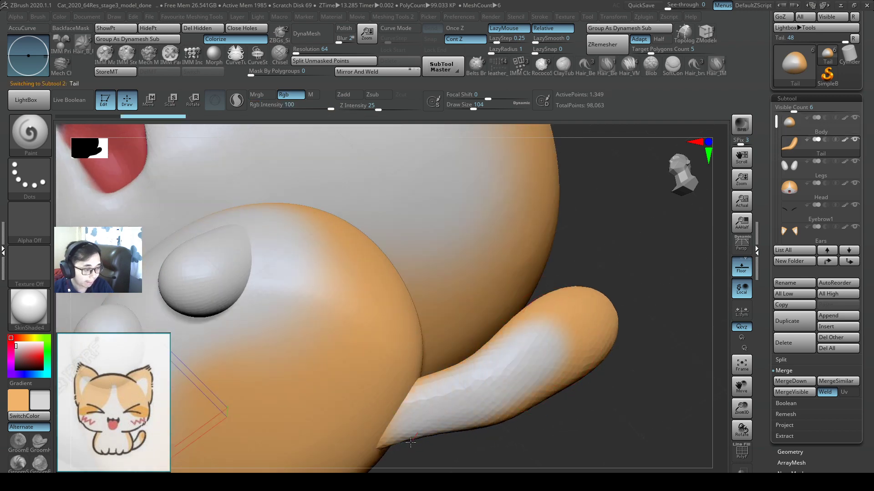
right_drag(551, 374, 499, 286)
Step: Set the Draw Size to 132 and paint the tail's base light from the front and the back
key(s)
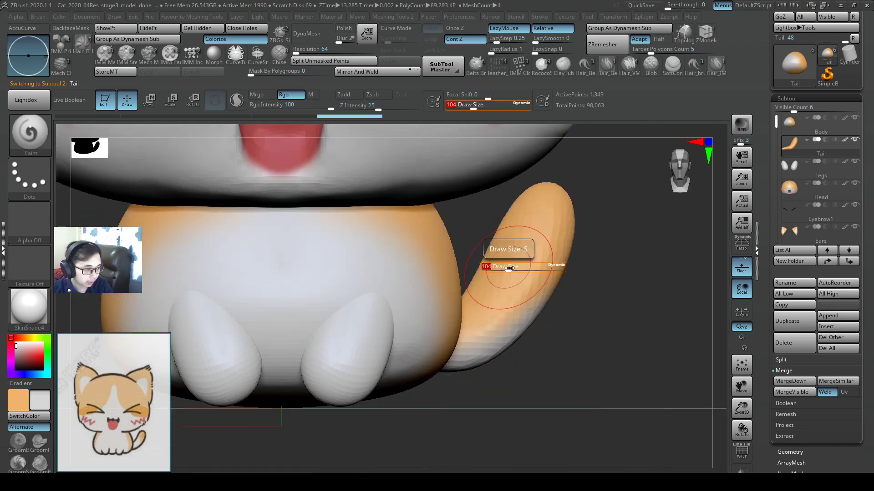
drag(507, 268, 510, 268)
drag(496, 278, 466, 318)
mouse_move(465, 318)
right_down()
mouse_move(478, 291)
mouse_move(614, 315)
right_up()
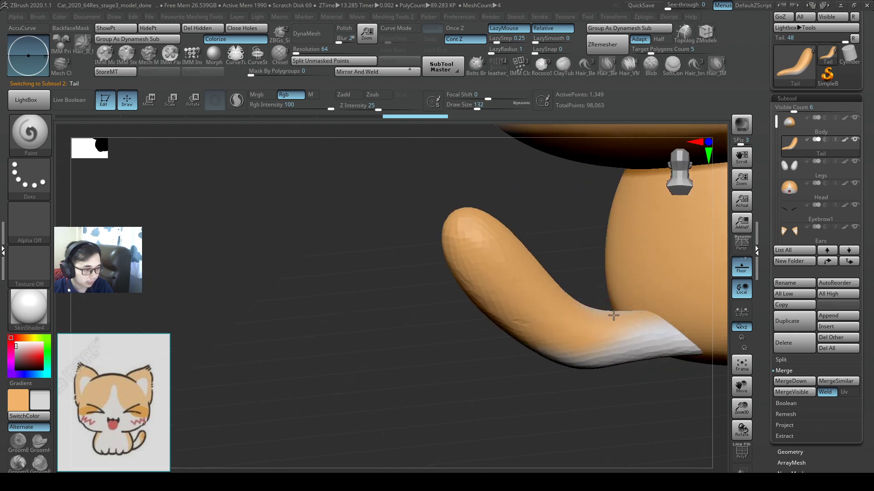
drag(655, 331, 659, 340)
mouse_move(659, 339)
right_down()
mouse_move(569, 309)
mouse_move(655, 287)
mouse_move(309, 332)
right_up()
right_drag(408, 317, 419, 302)
Step: Set the Draw Size to 87, extend the light patch up the tail's lower half and review the whole cat
key(s)
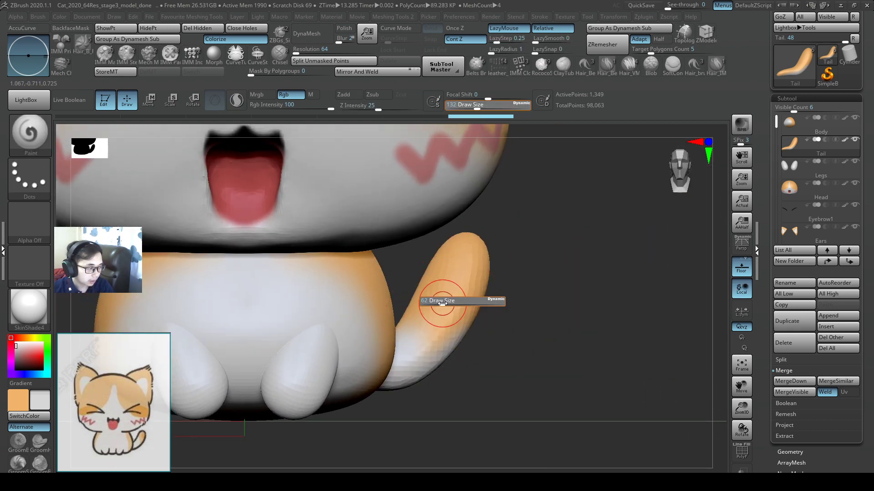
key(s)
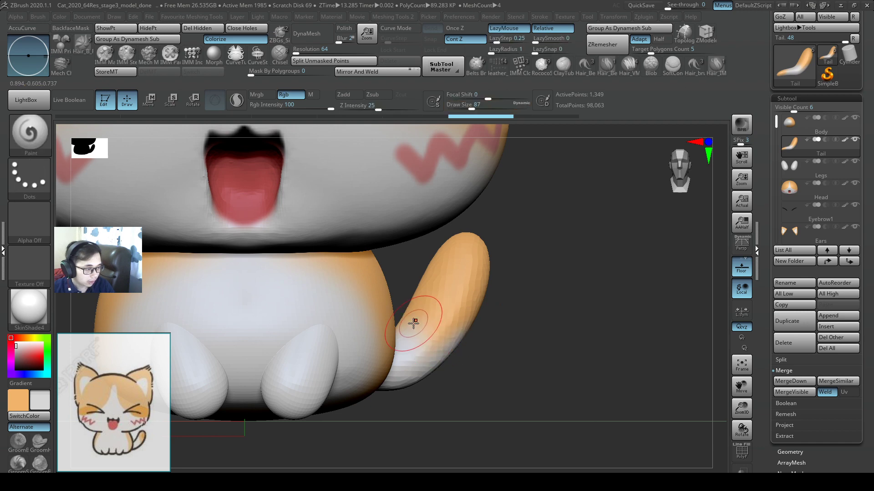
right_drag(421, 315, 453, 353)
mouse_move(513, 345)
ctrl+right_down()
mouse_move(533, 369)
mouse_move(572, 311)
mouse_move(616, 277)
mouse_move(610, 312)
mouse_move(575, 310)
mouse_move(604, 263)
mouse_move(626, 294)
mouse_move(608, 318)
mouse_move(612, 355)
mouse_move(560, 364)
ctrl+right_up()
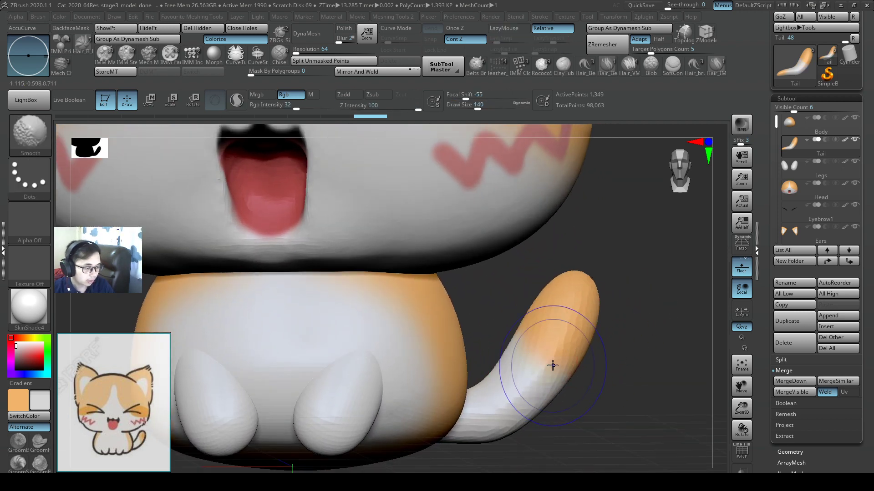
key(f)
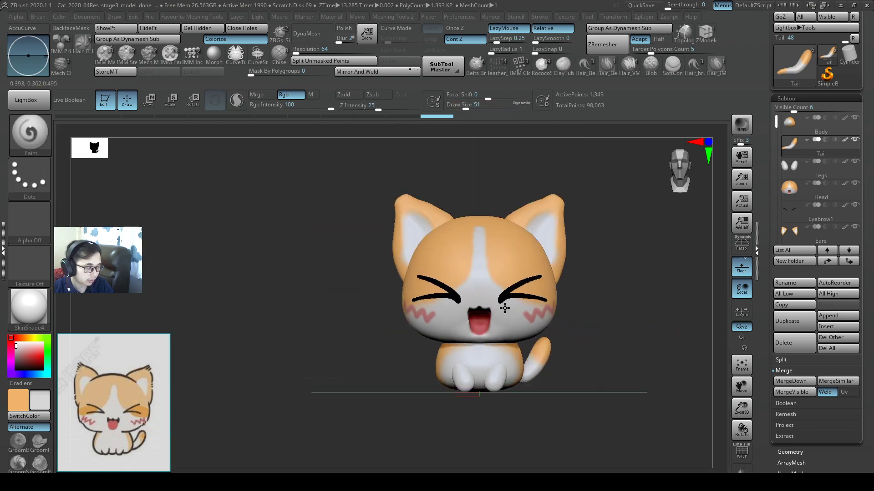
ctrl+right_drag(577, 321, 603, 322)
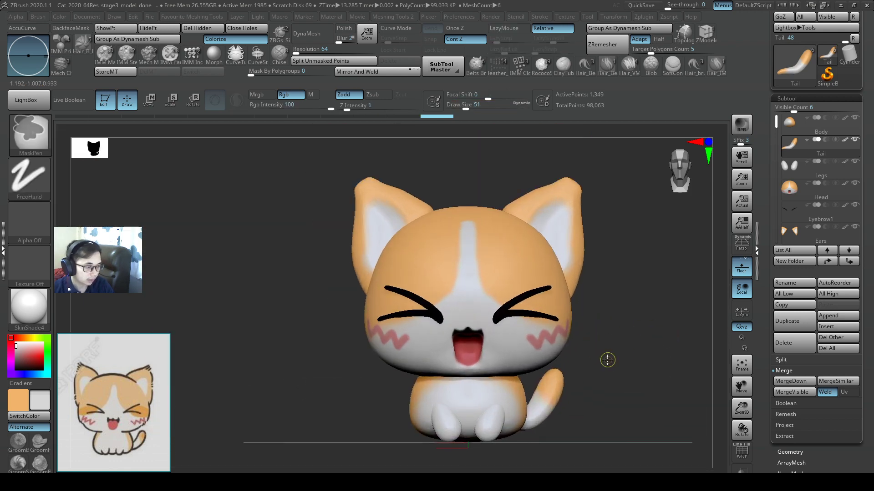
mouse_move(606, 358)
ctrl+right_down()
mouse_move(609, 368)
mouse_move(642, 322)
mouse_move(514, 312)
mouse_move(431, 318)
mouse_move(570, 308)
mouse_move(560, 282)
mouse_move(581, 302)
mouse_move(588, 304)
mouse_move(588, 285)
mouse_move(602, 298)
ctrl+right_up()
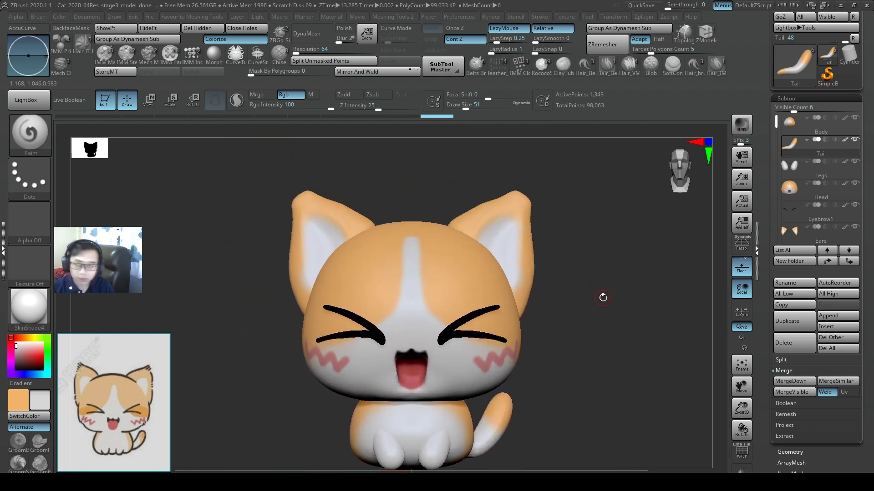